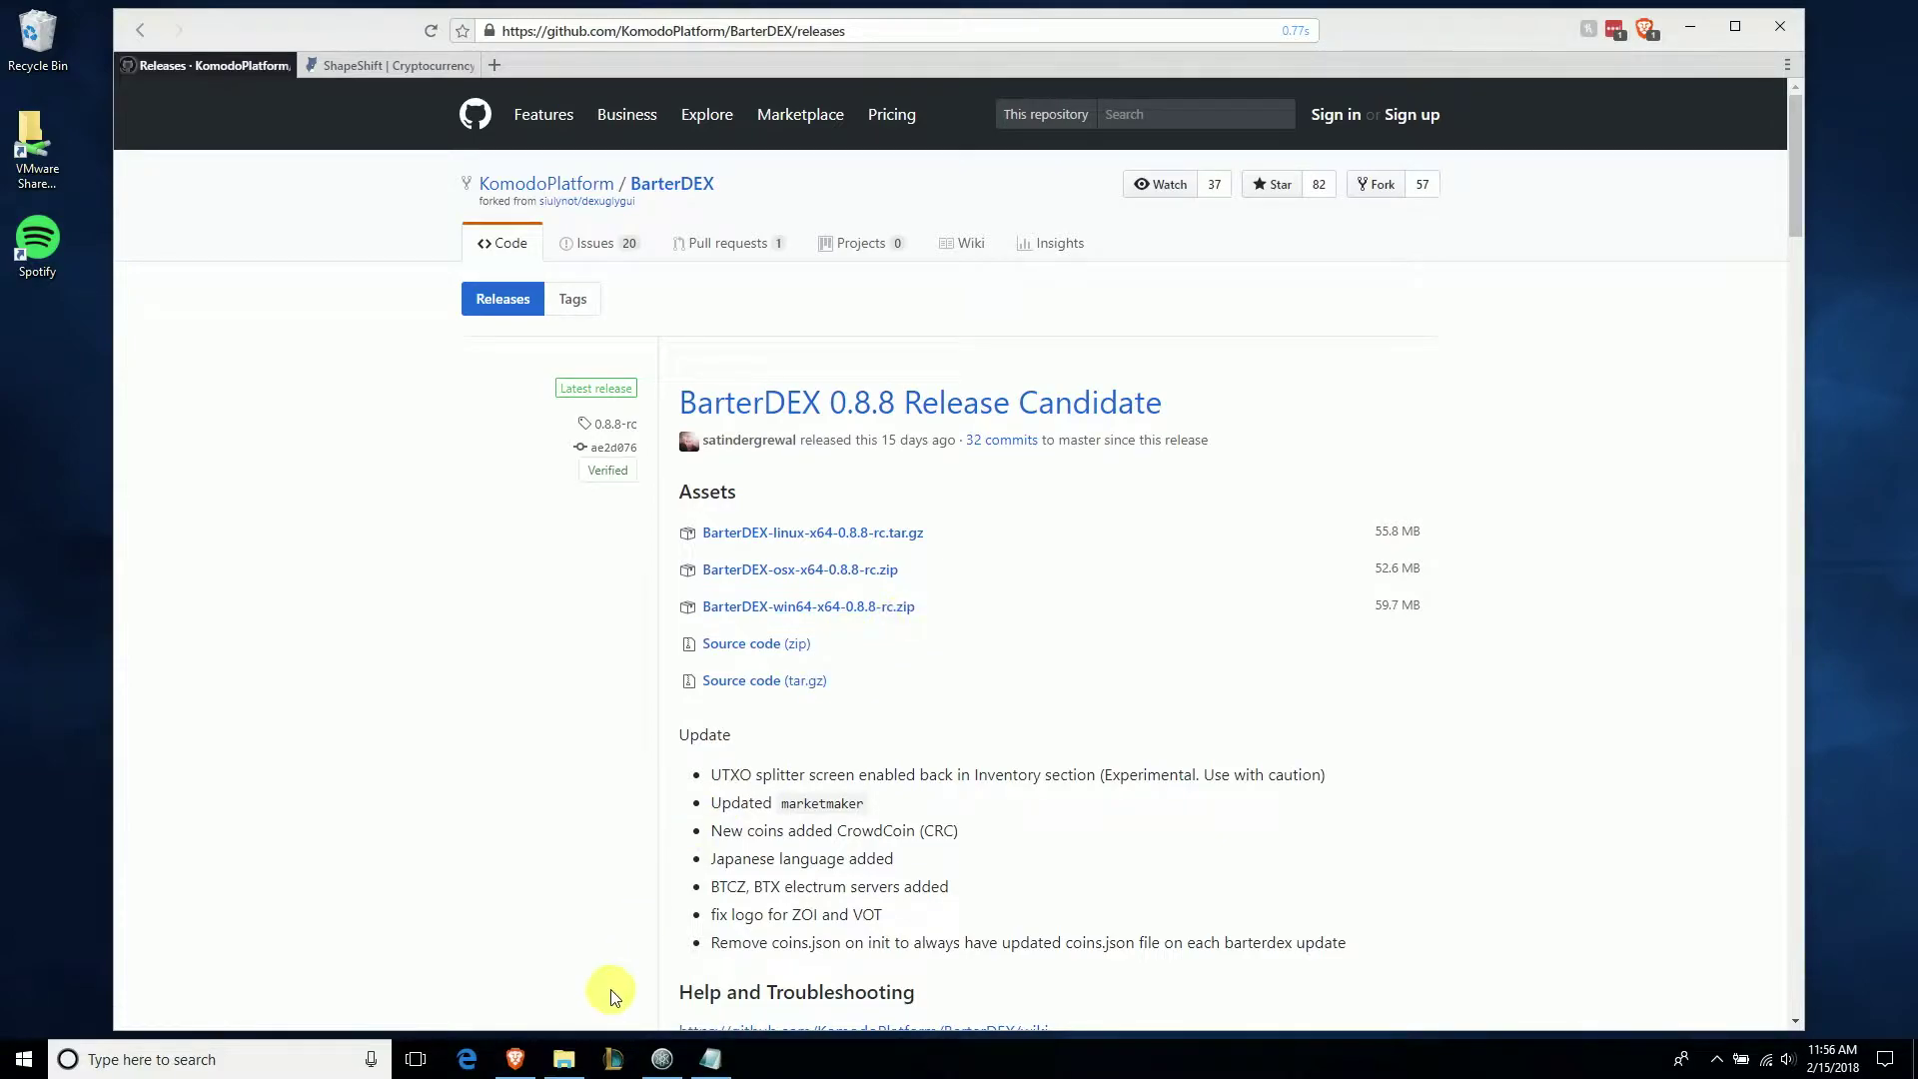
Step: In Downloads, open the extracted BarterDEX-win64-x64-0.8.8-rc folder and its BarterDEX-win64-x64 subfolder, and locate the BarterDEX application
click(563, 1058)
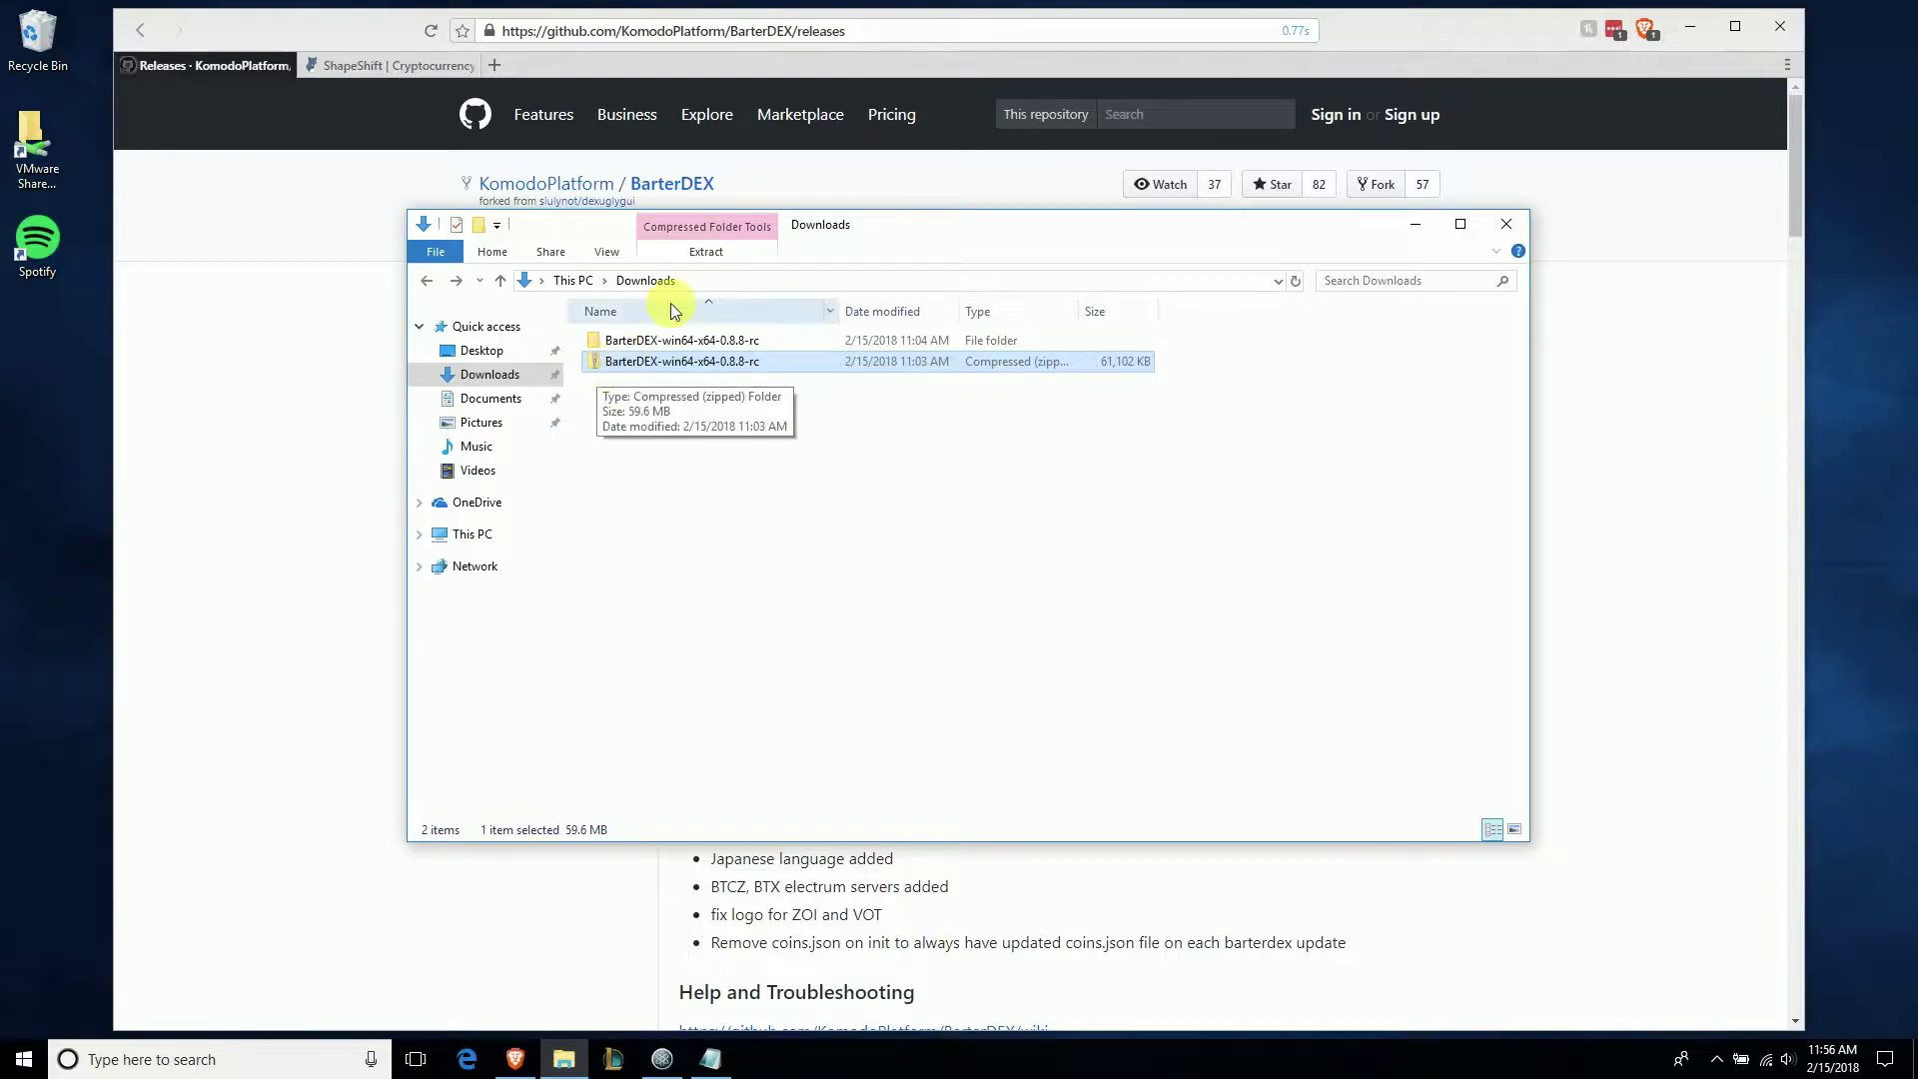
click(687, 365)
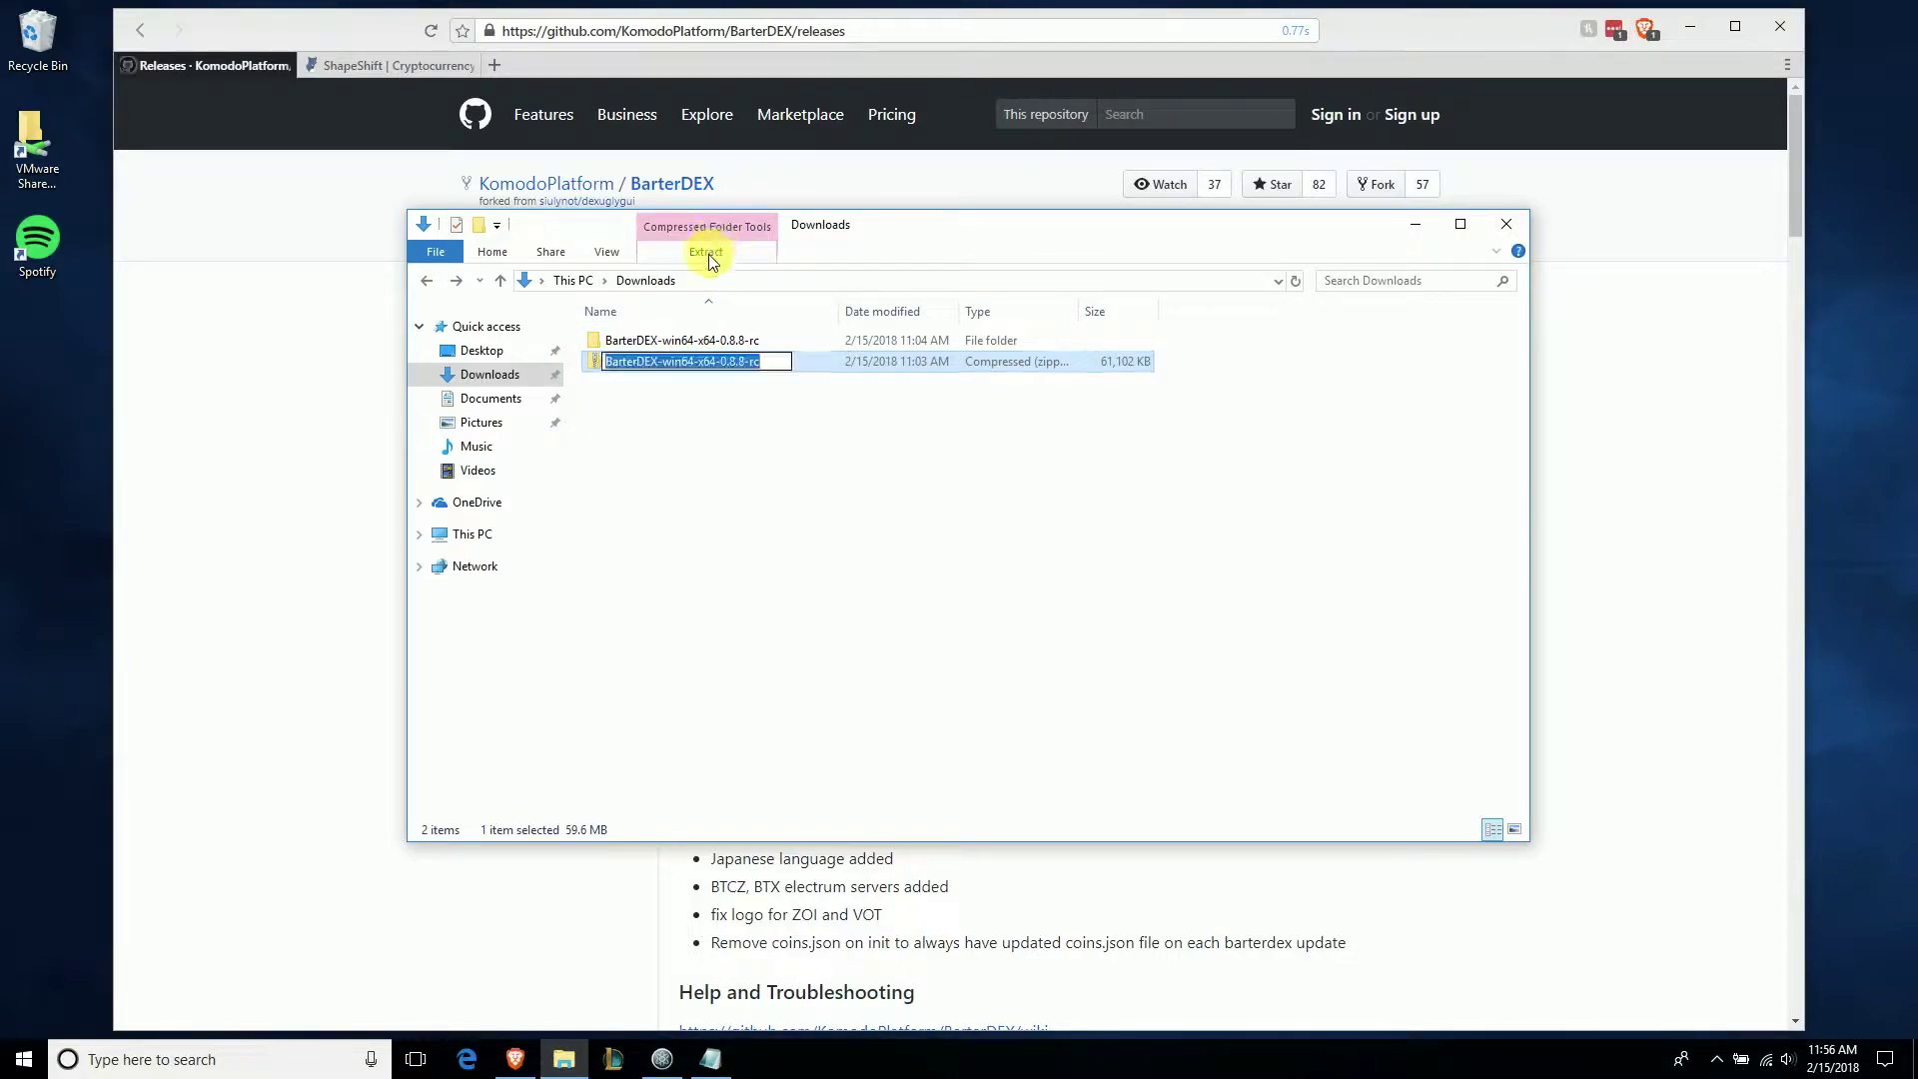
click(715, 420)
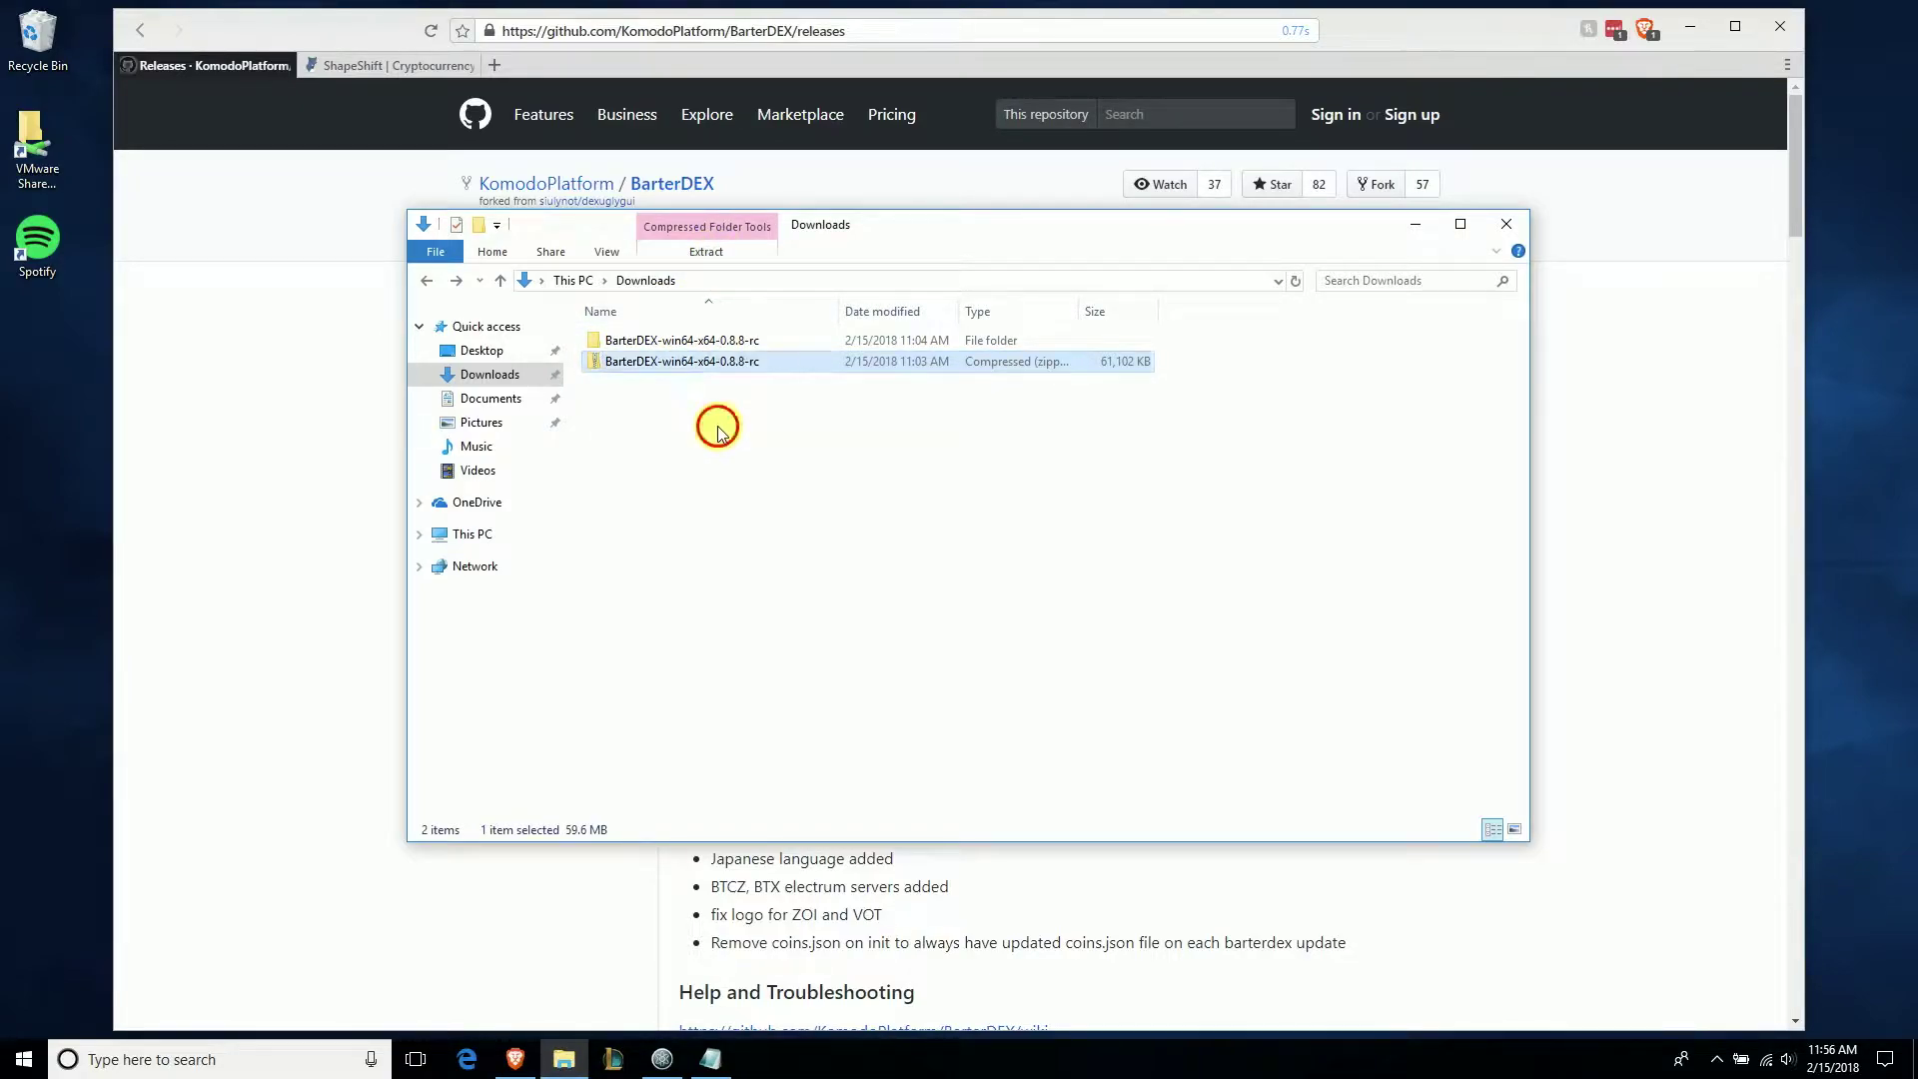
double_click(627, 341)
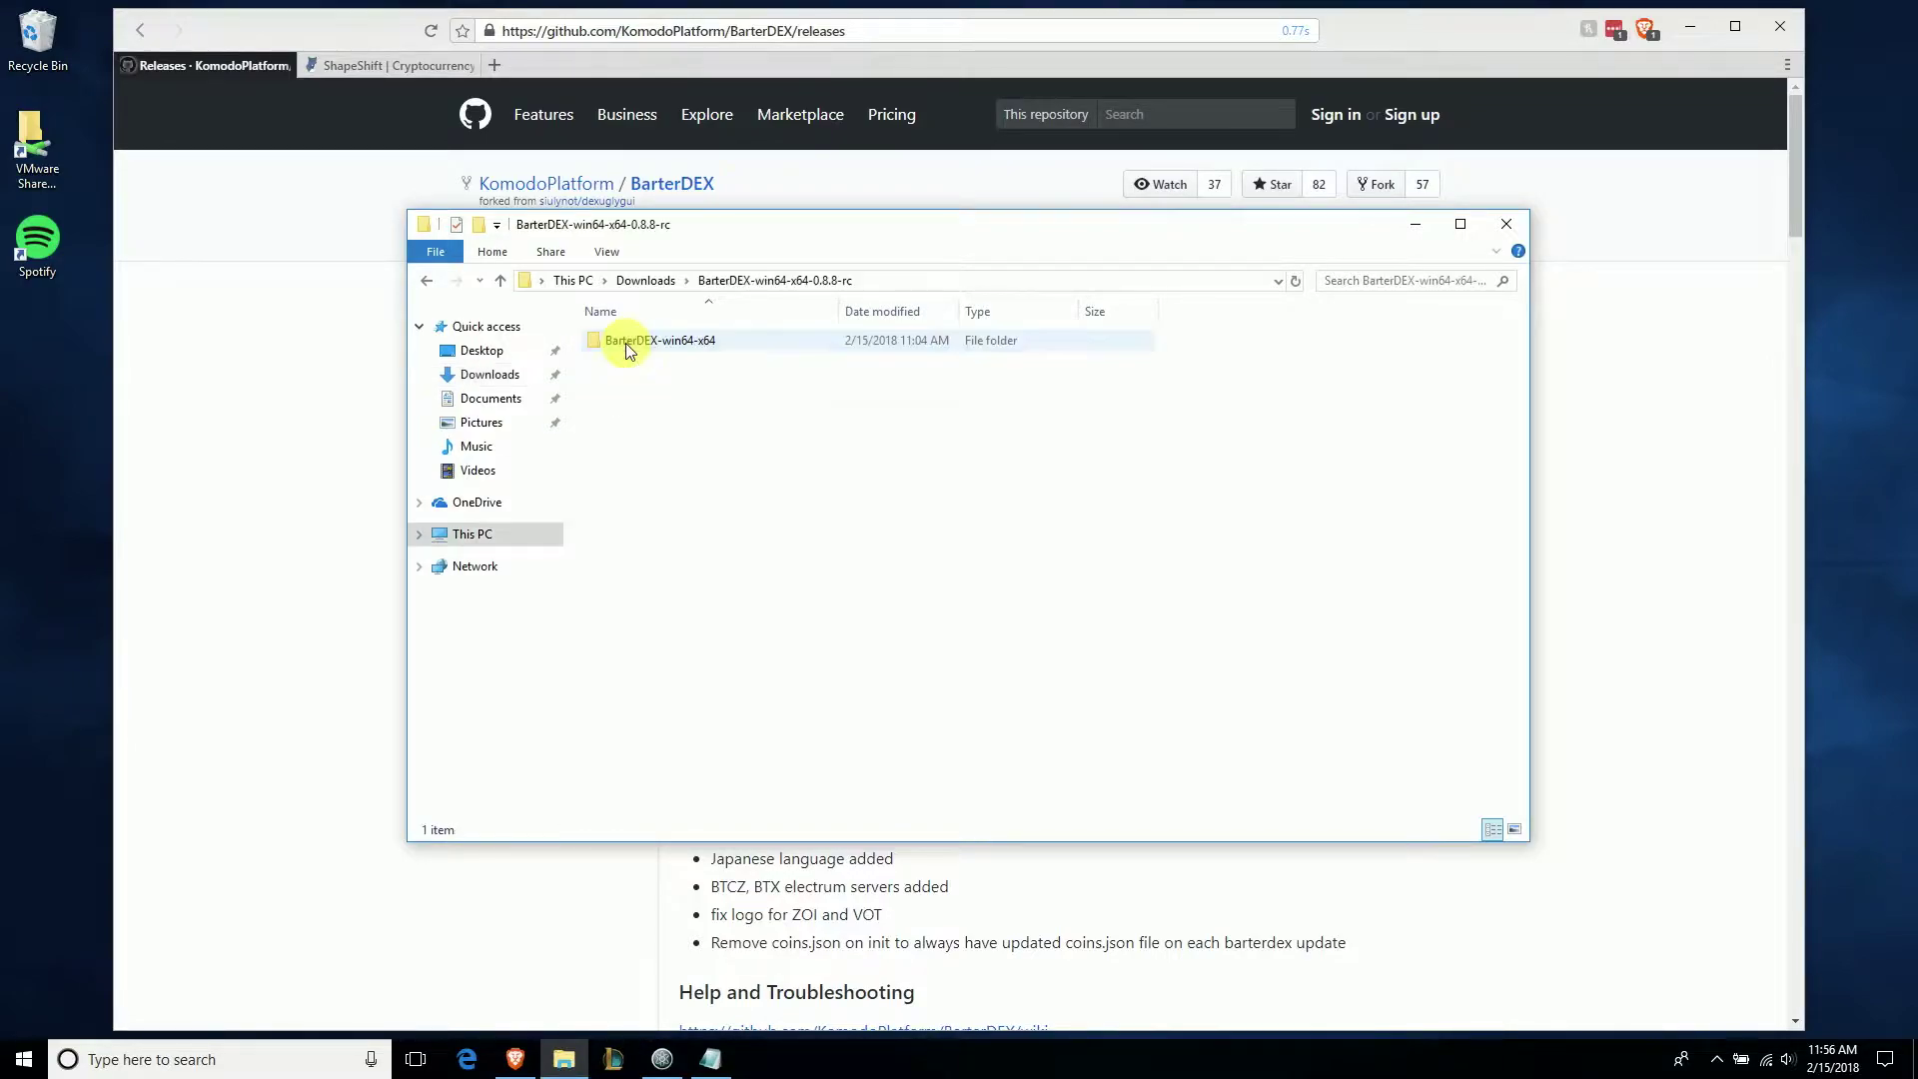
double_click(625, 344)
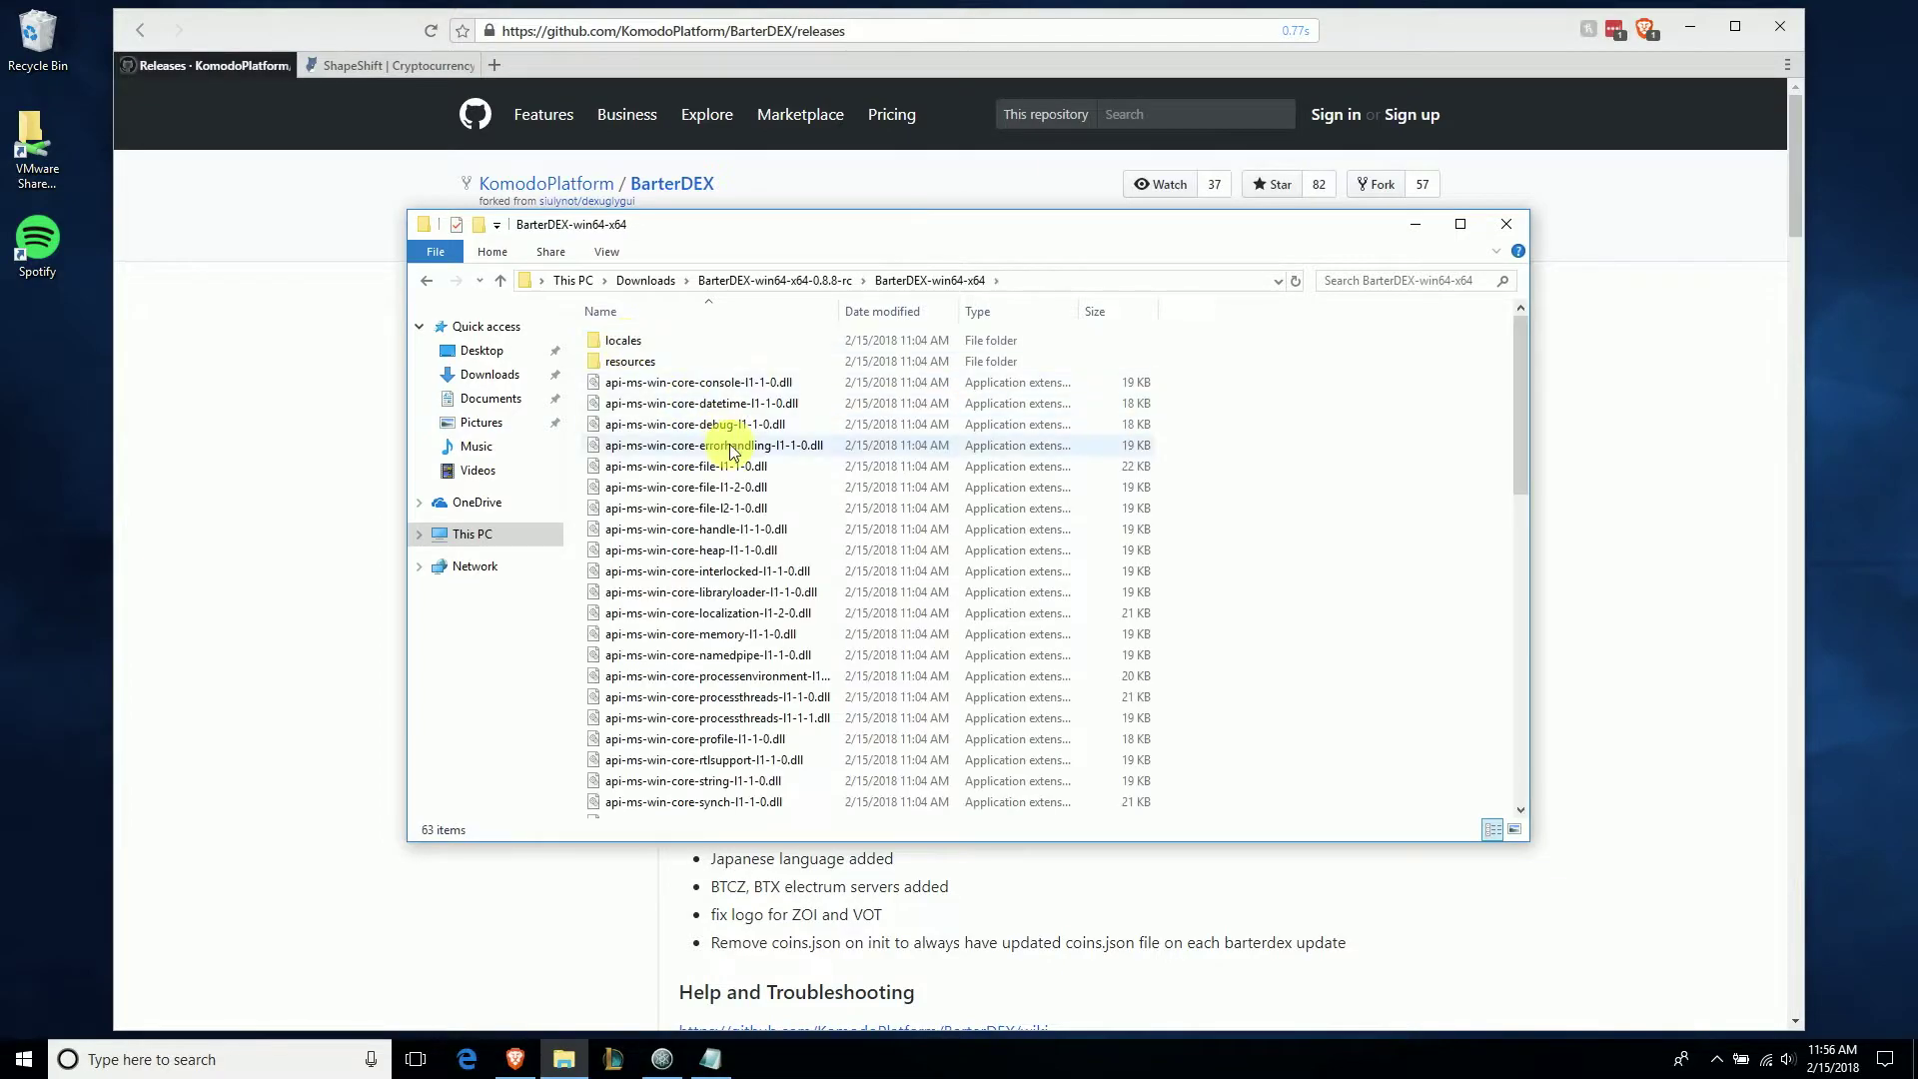
scroll(804, 575, down, 5)
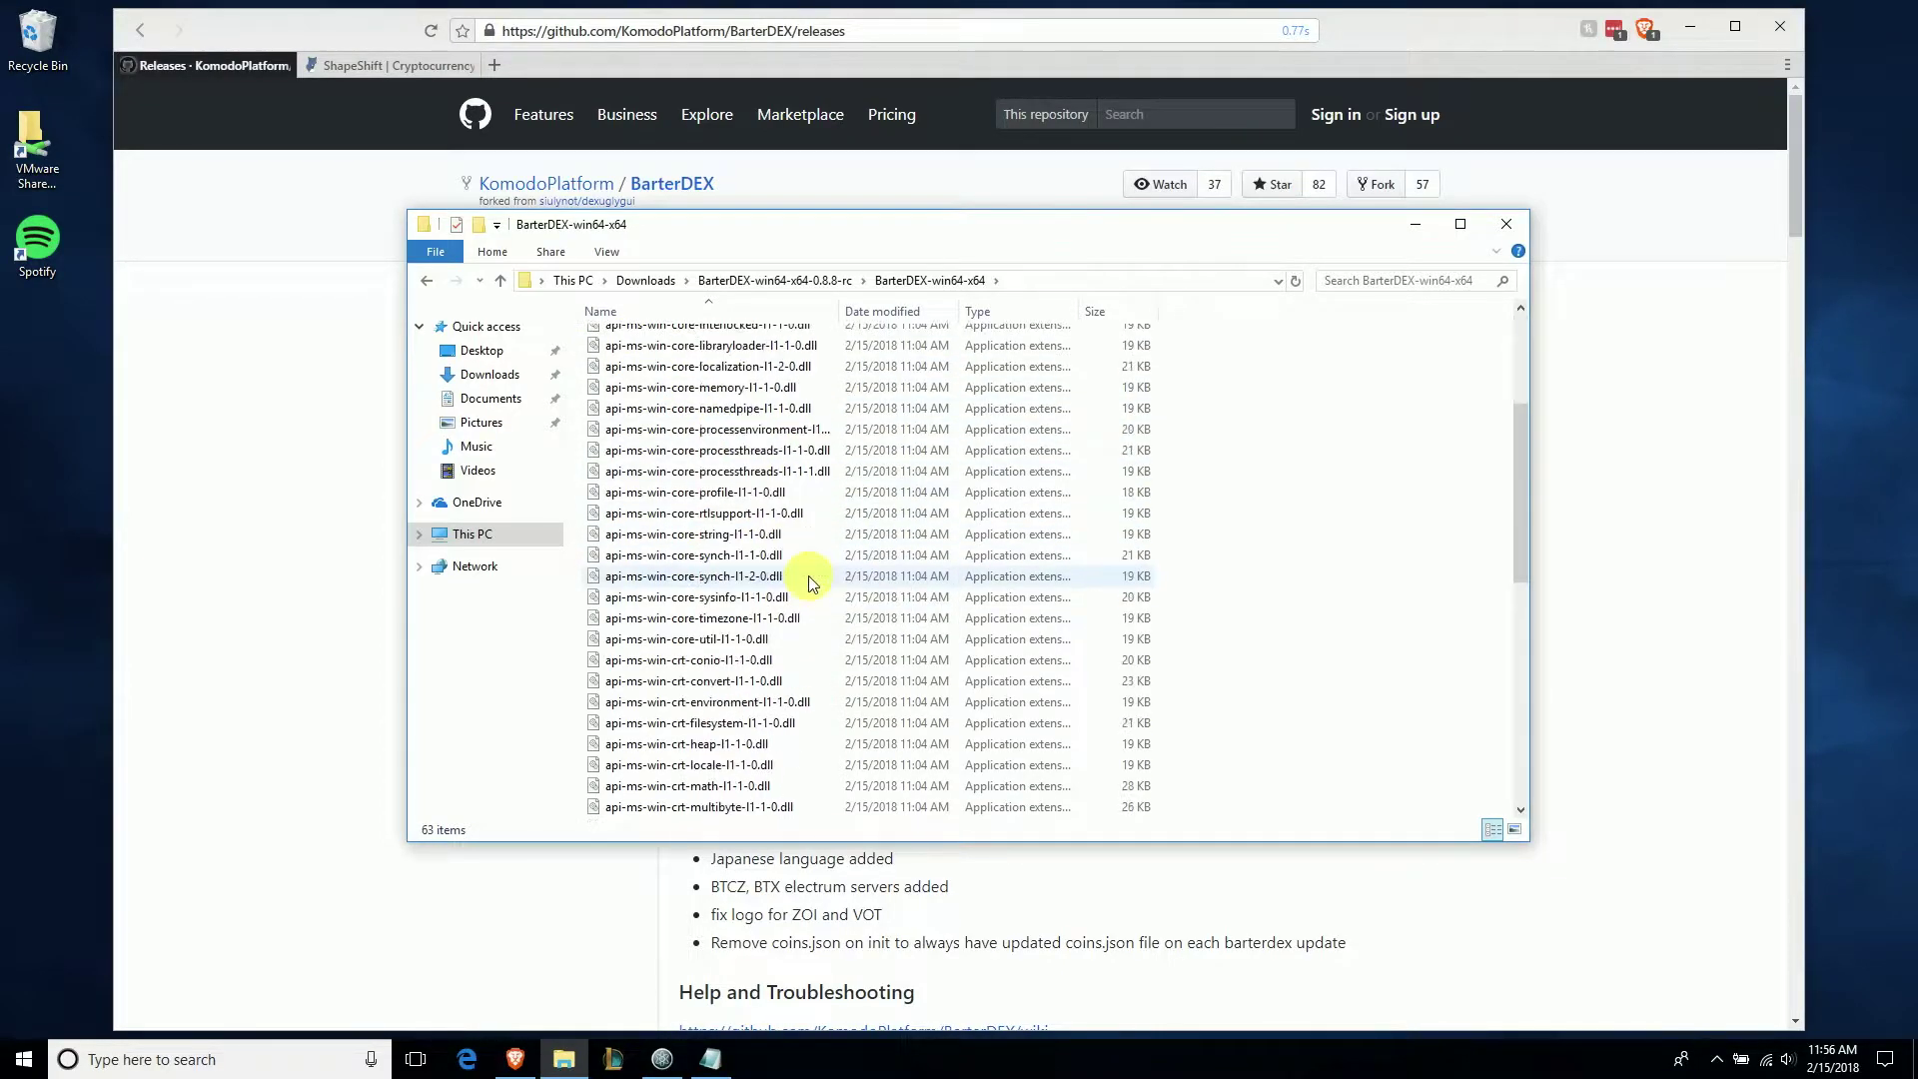
scroll(799, 565, down, 5)
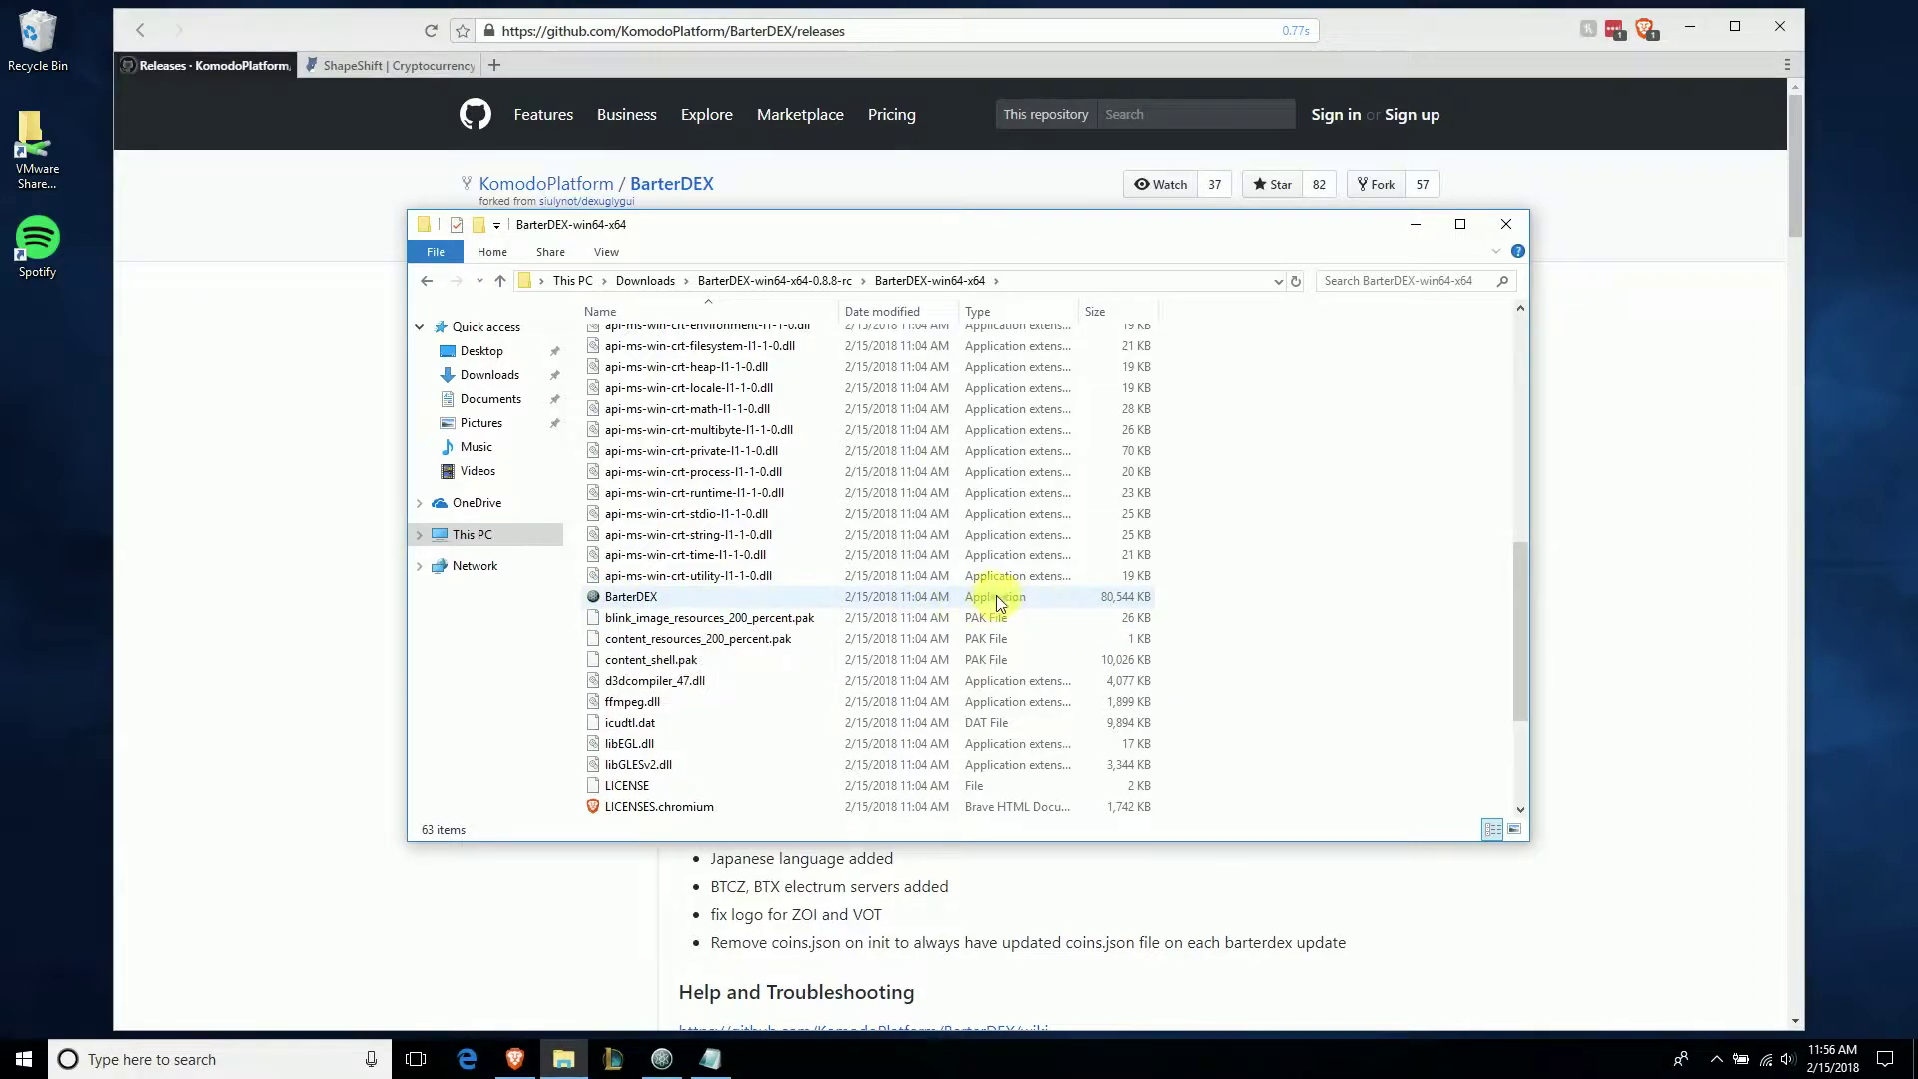
mouse_move(726, 601)
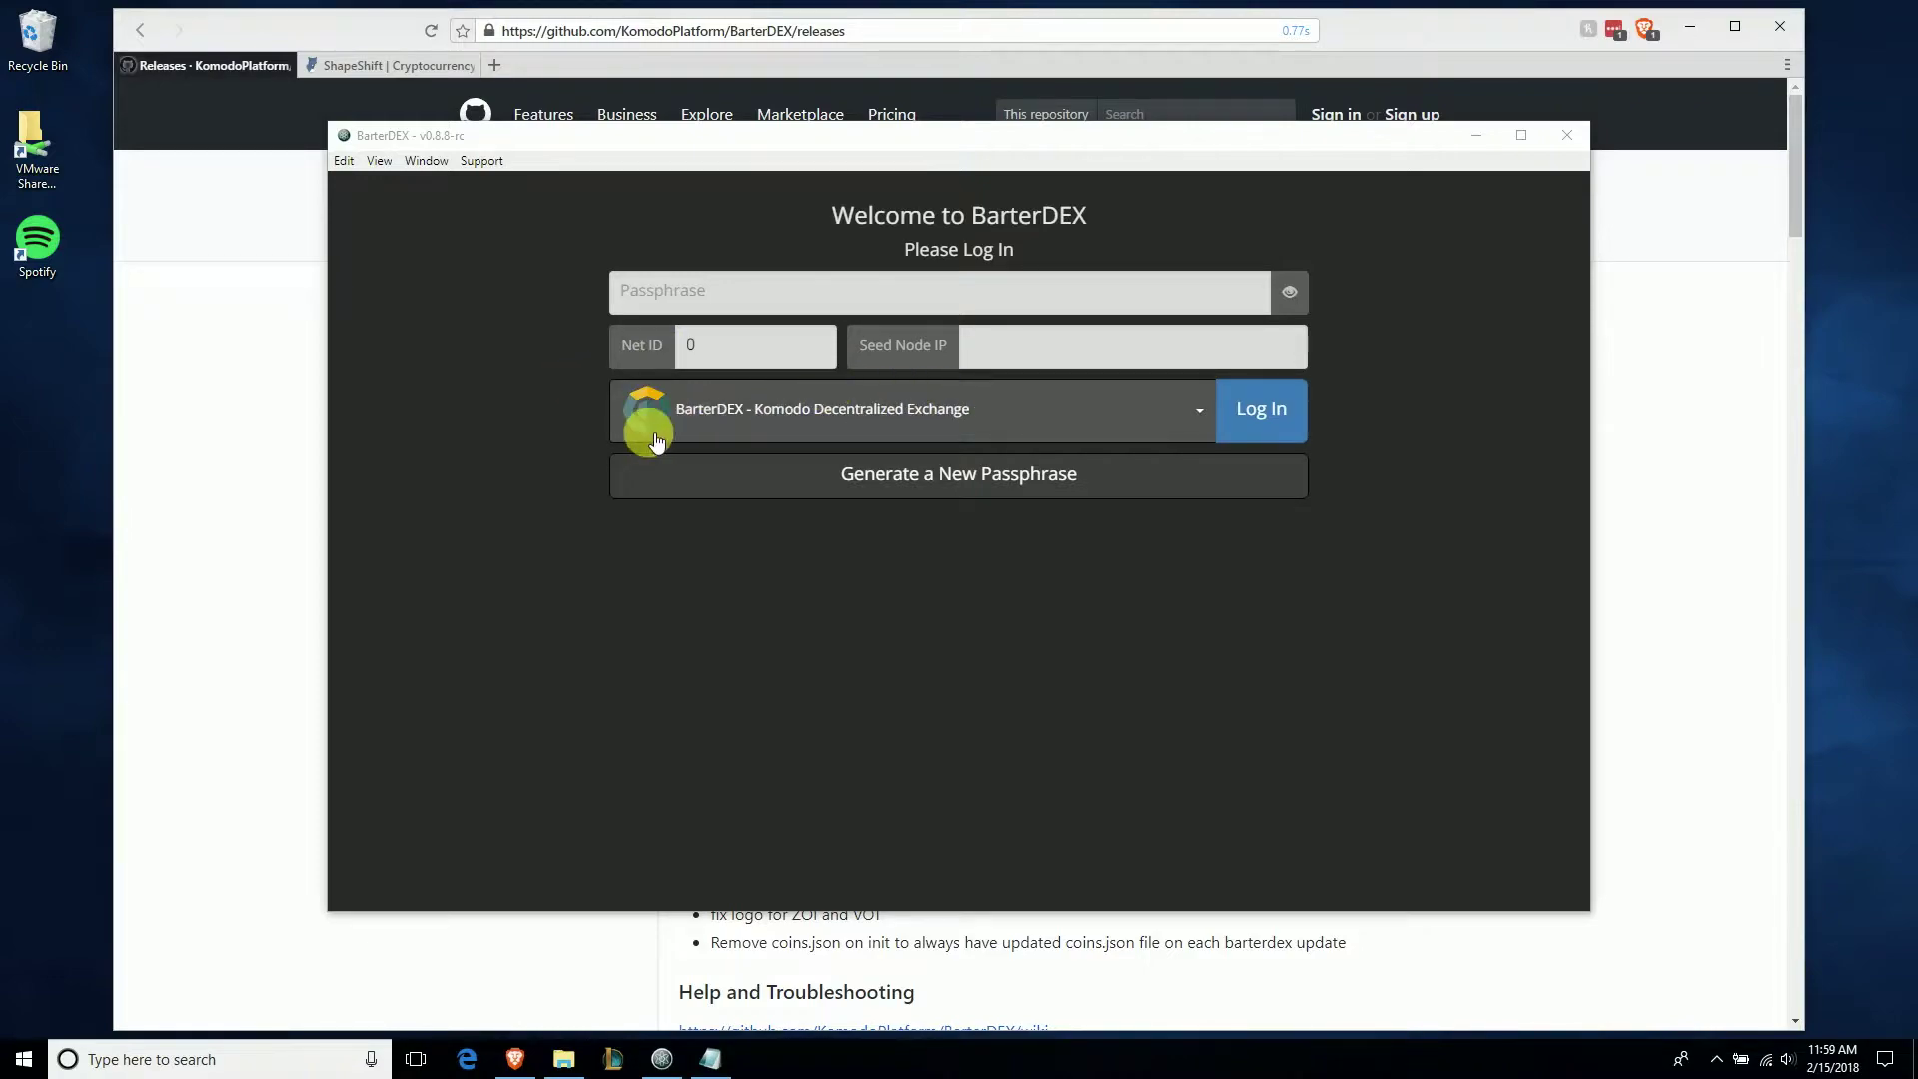
Step: Open the new passphrase form from the BarterDEX login screen and regenerate the passphrase once
click(1260, 409)
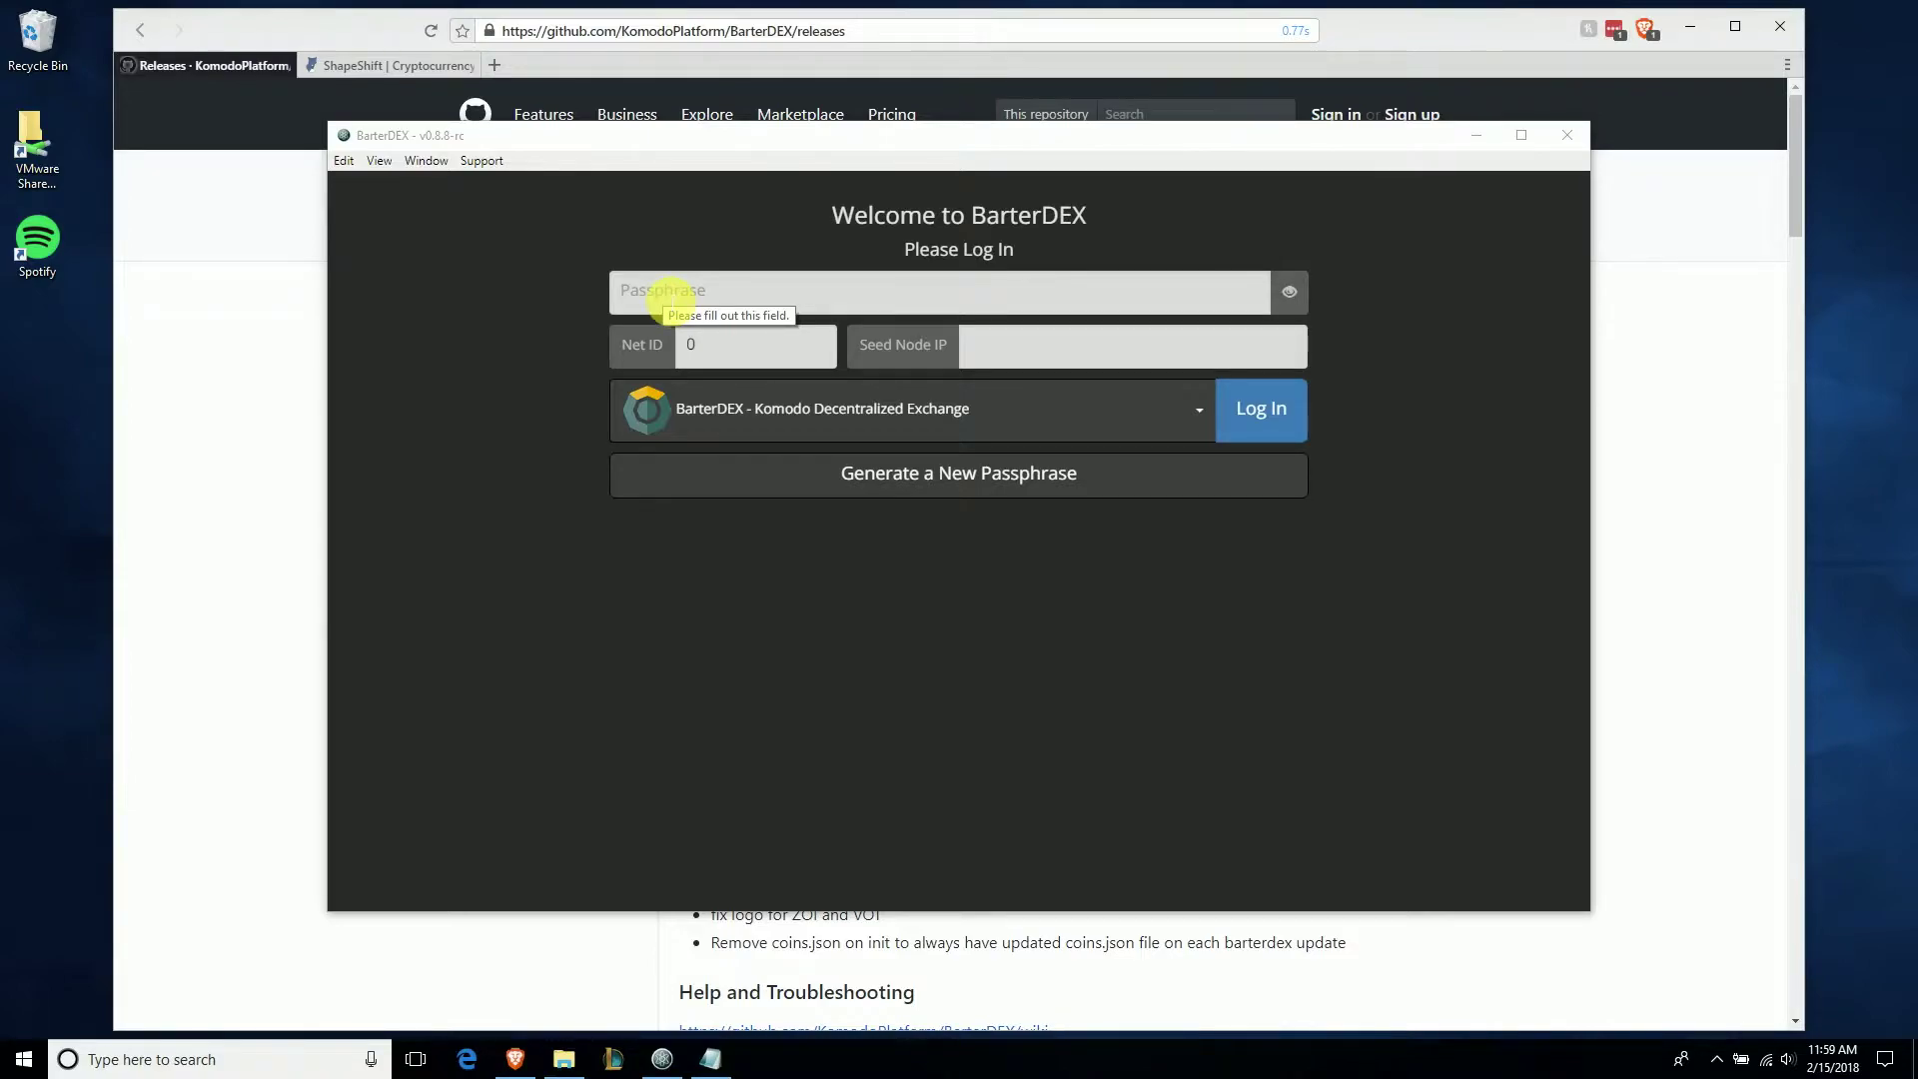
click(978, 485)
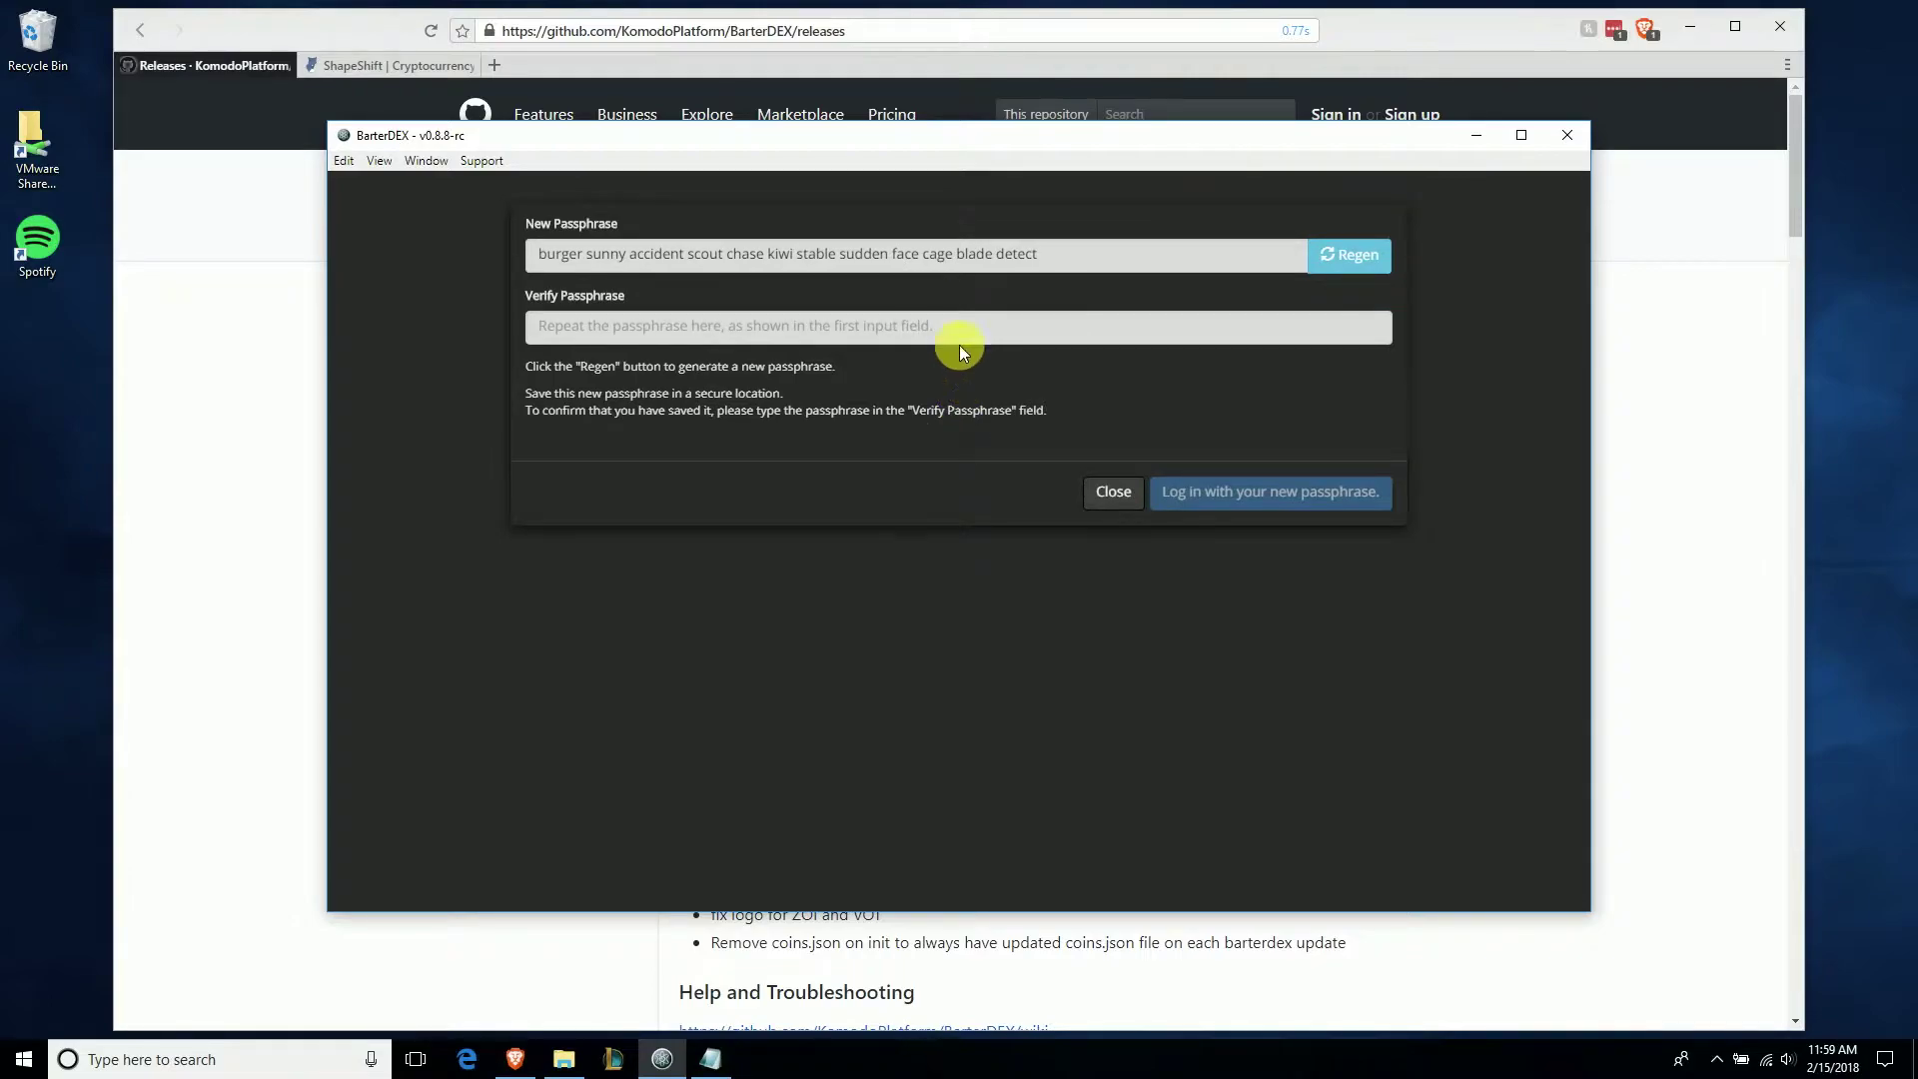
click(1359, 257)
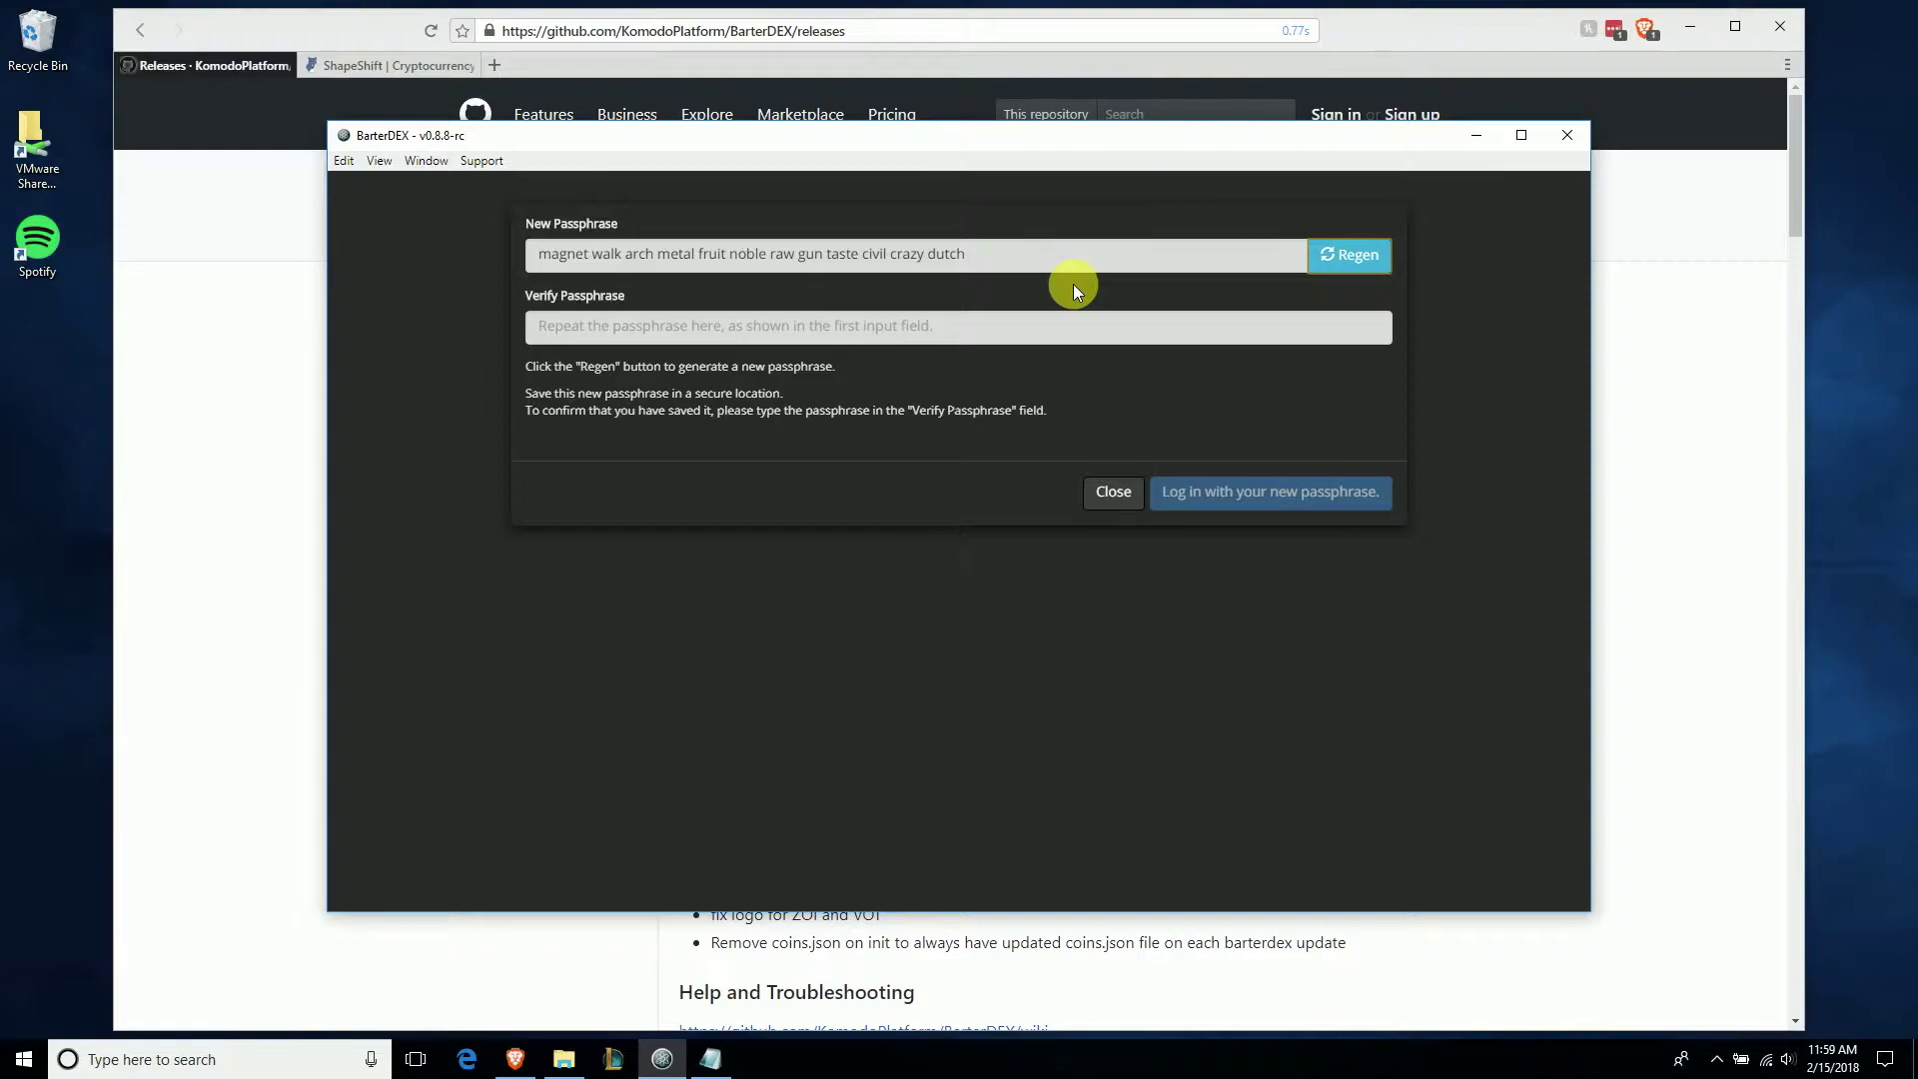
Step: Copy the generated passphrase and paste it into the Verify Passphrase field
drag(984, 262, 505, 265)
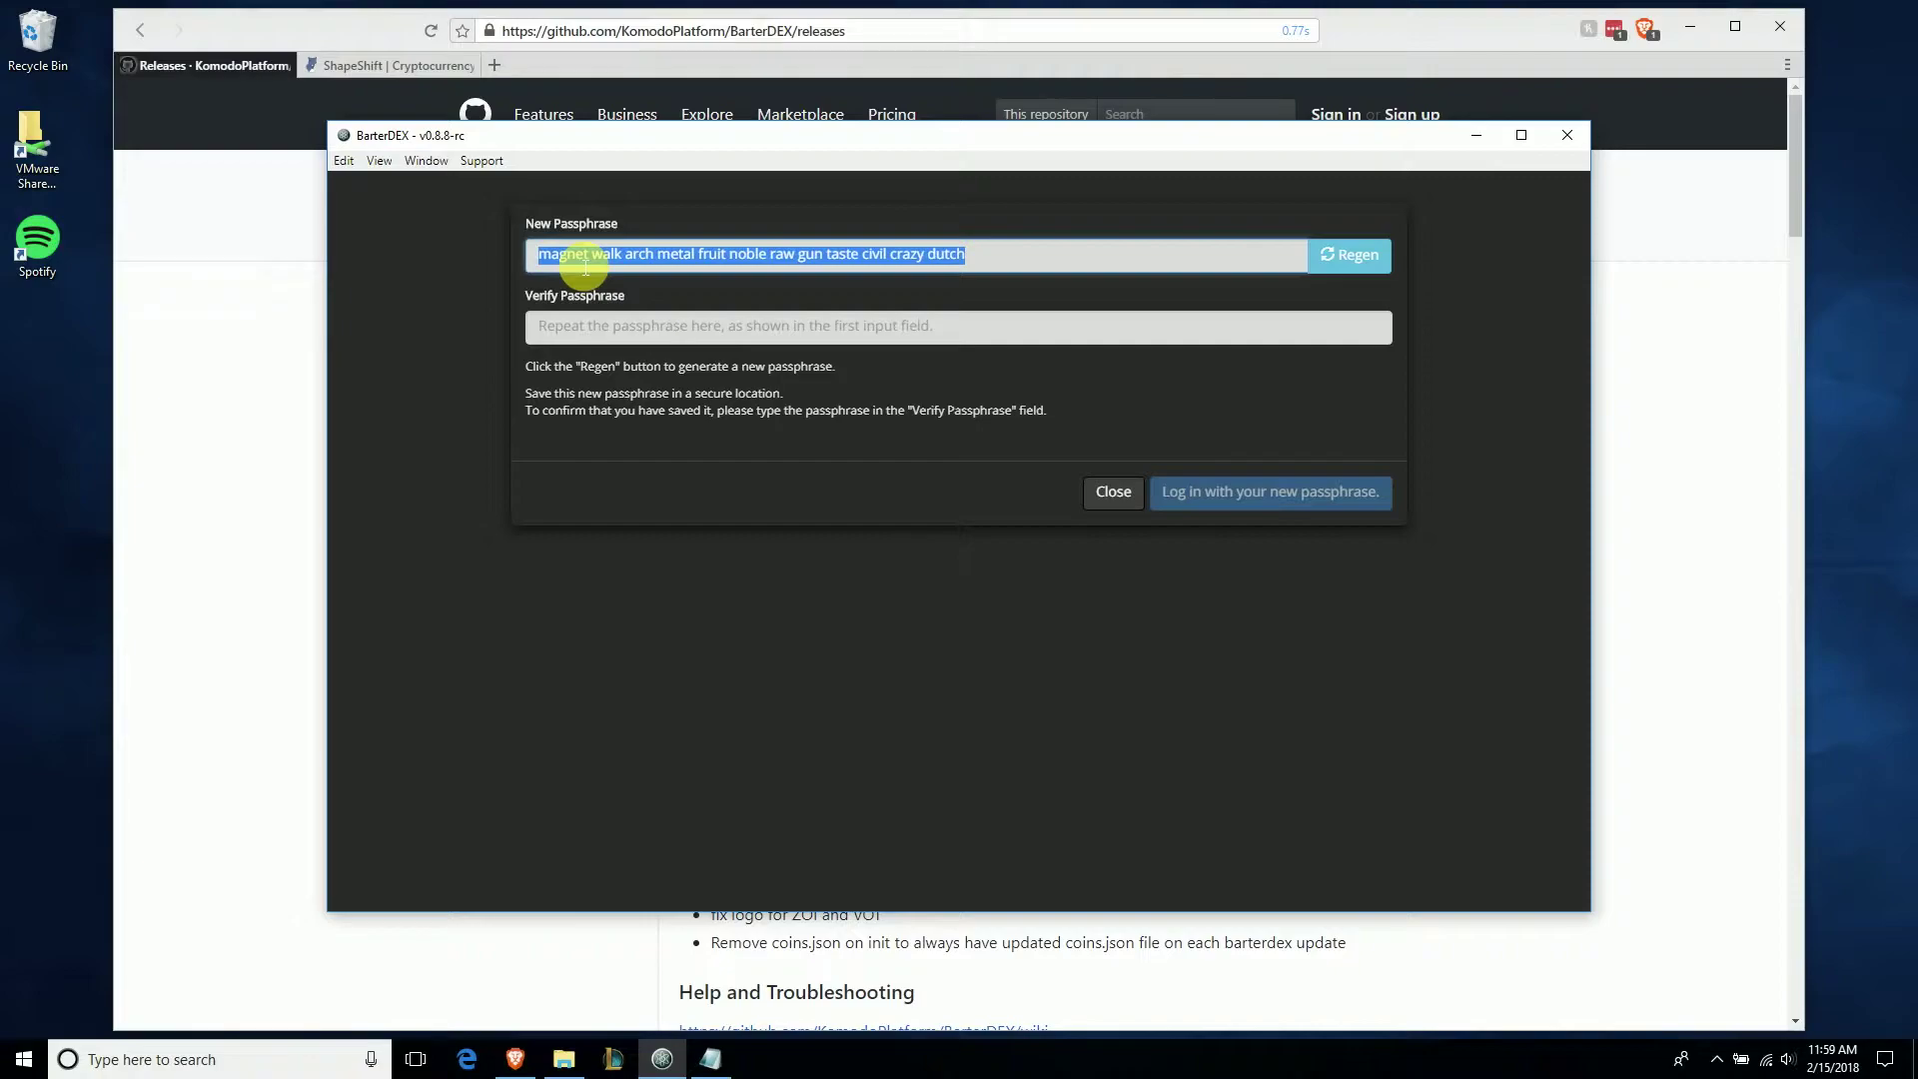
right_click(614, 257)
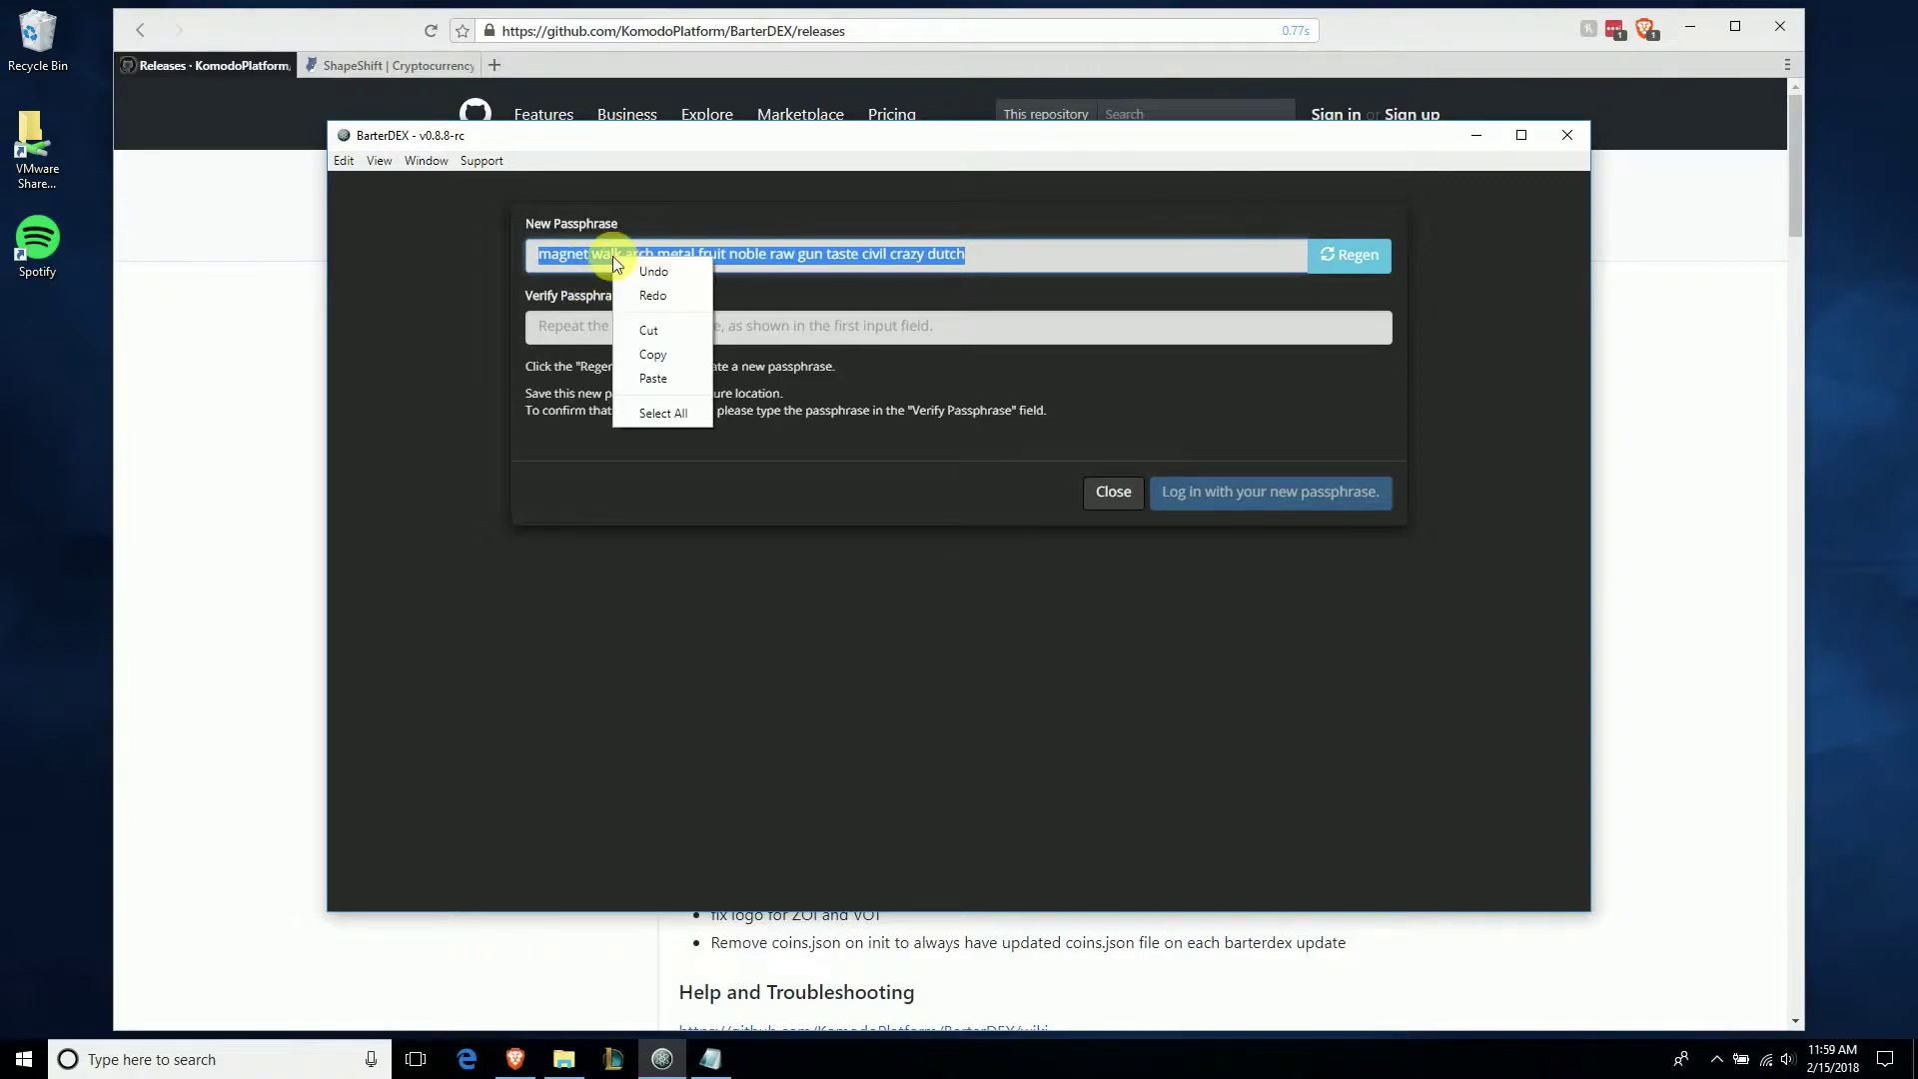
click(675, 352)
click(654, 328)
right_click(652, 326)
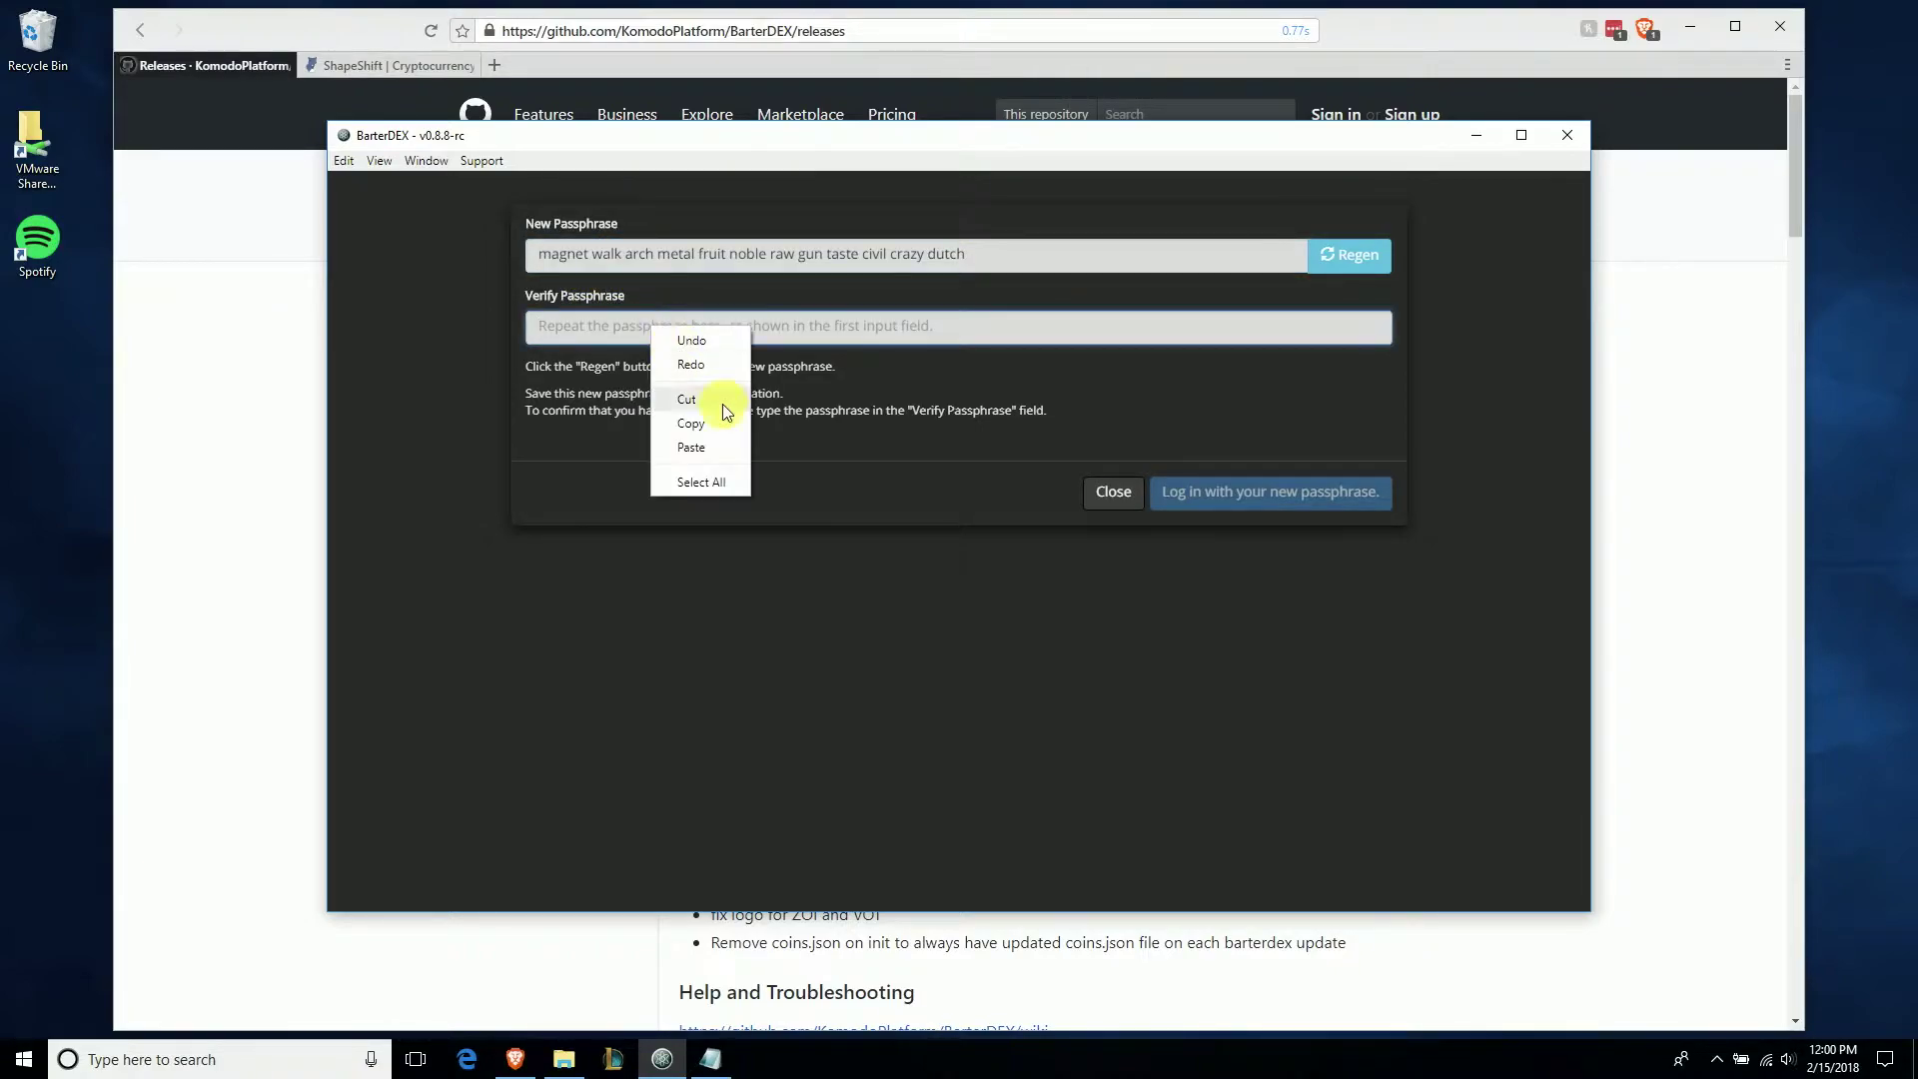
click(723, 445)
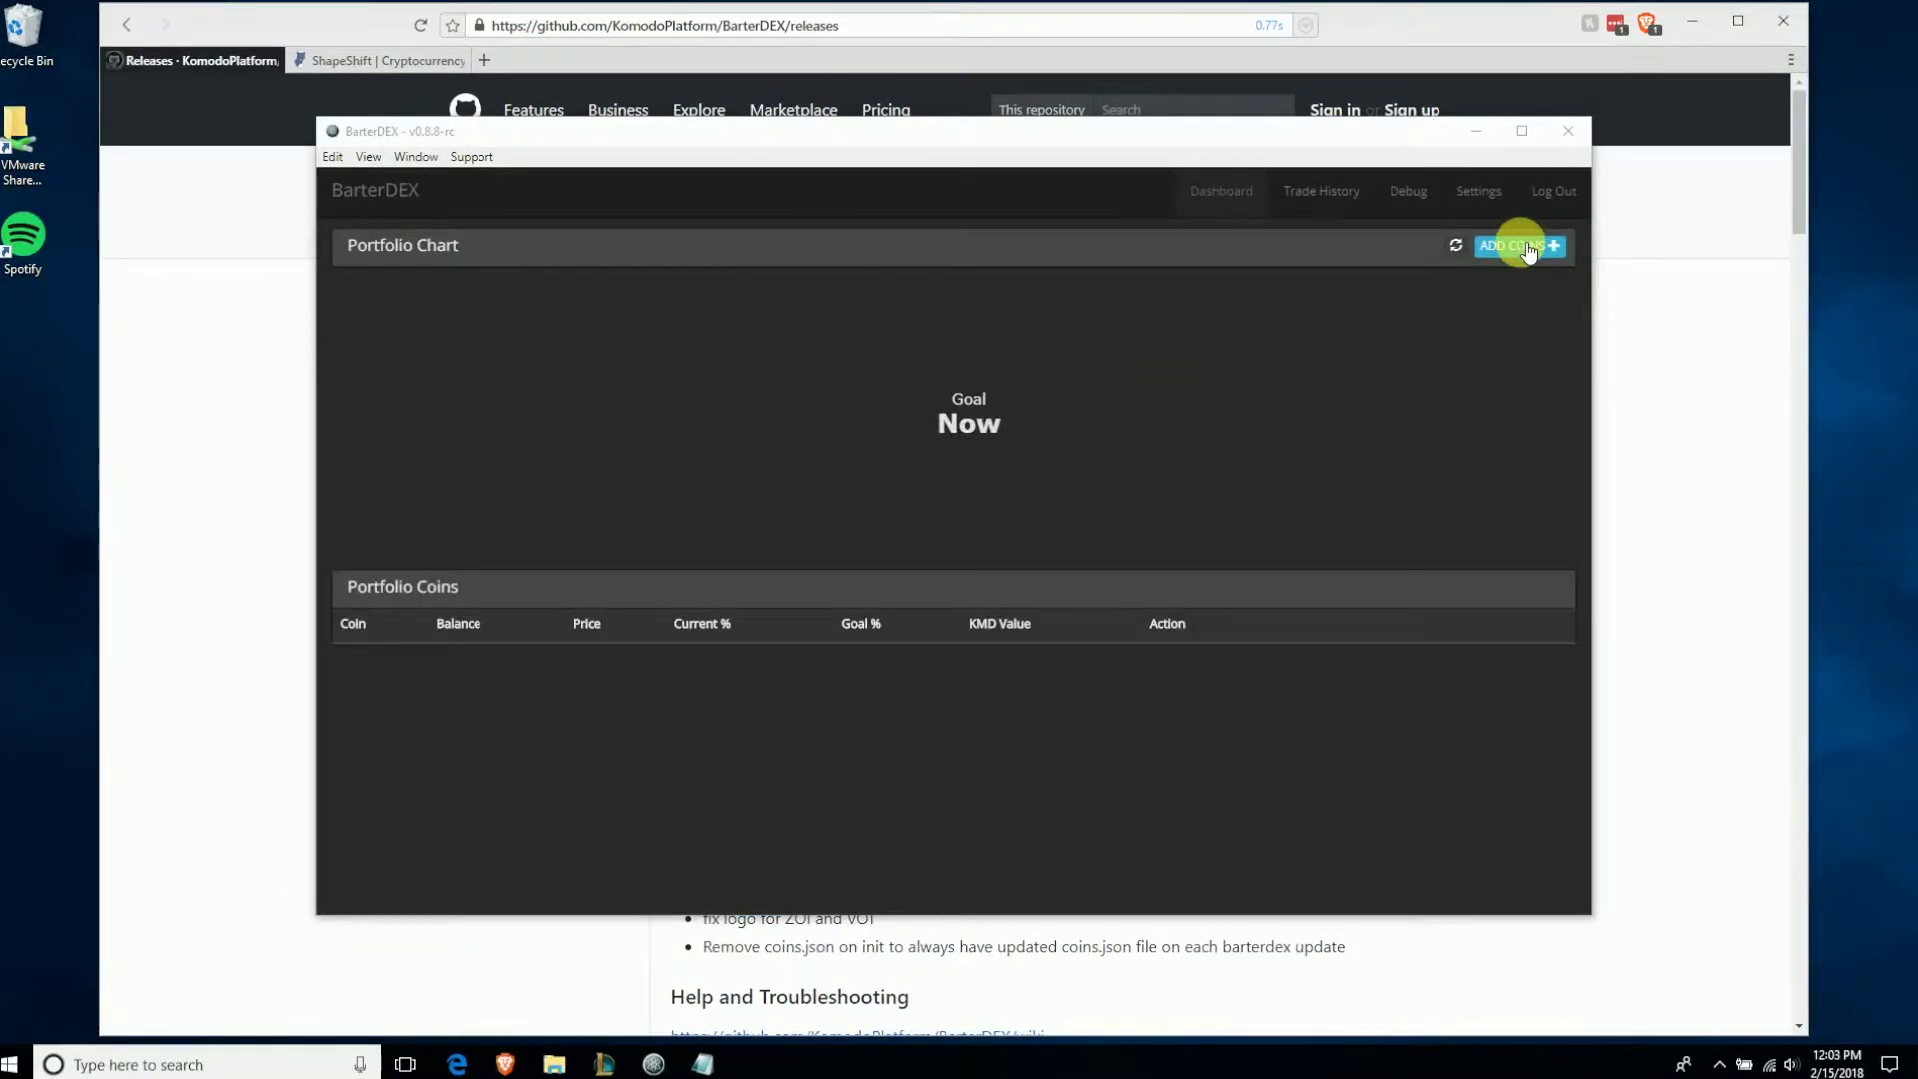
Step: Add Komodo (KMD) to the portfolio in Electrum Mode and enable it
click(1513, 245)
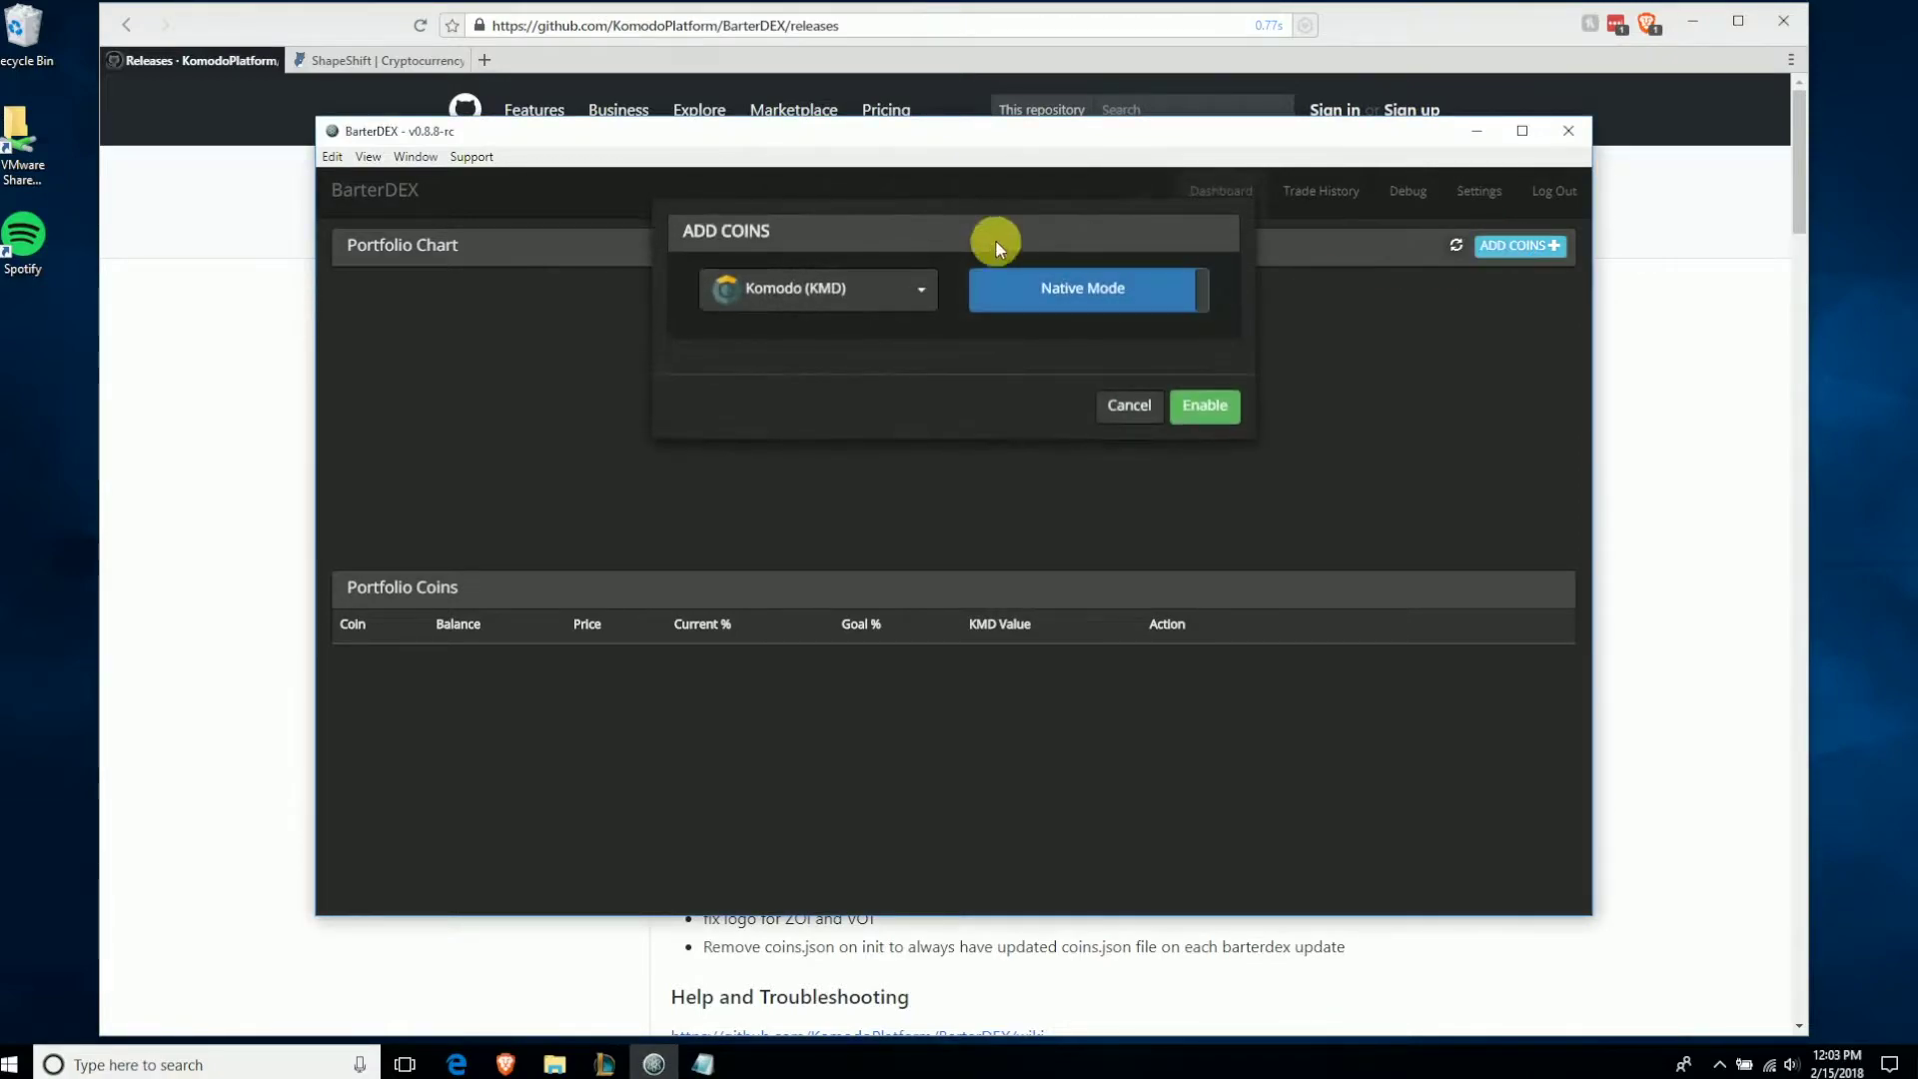
click(1078, 305)
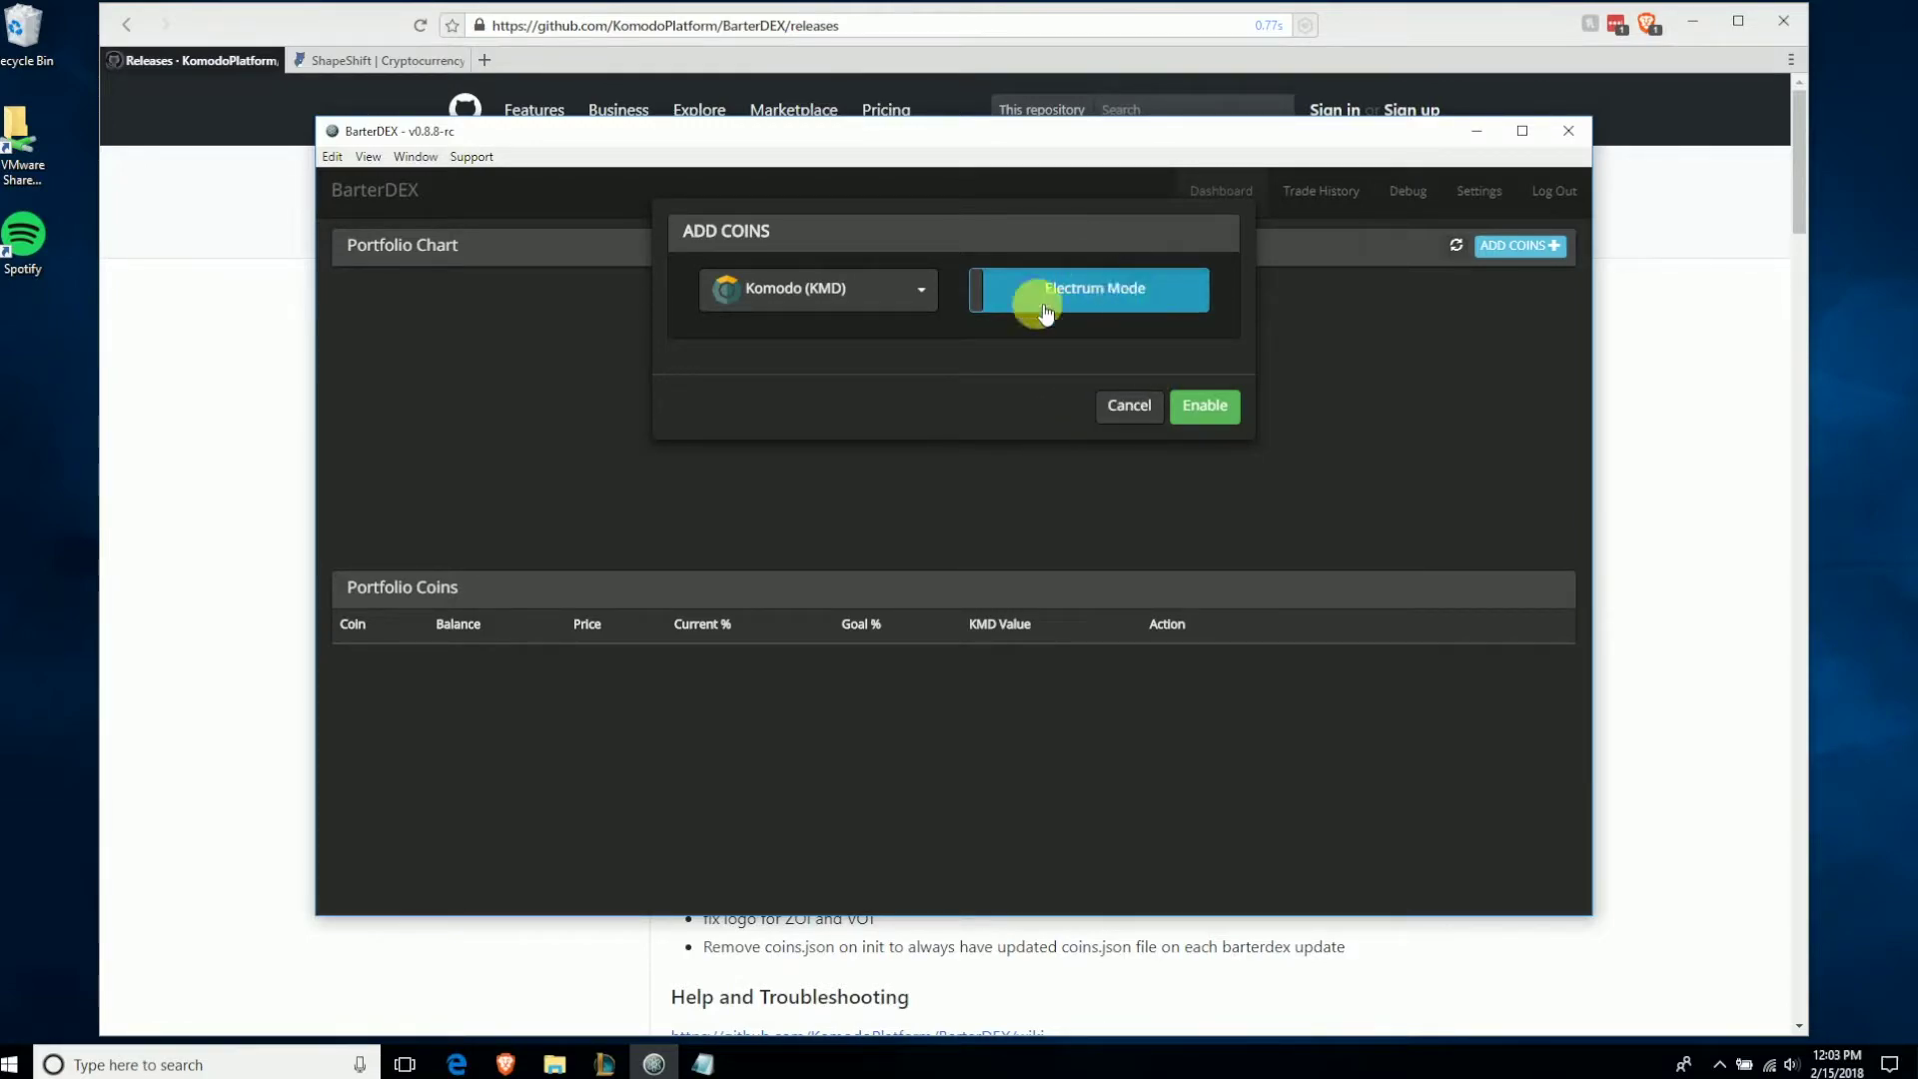
click(1204, 404)
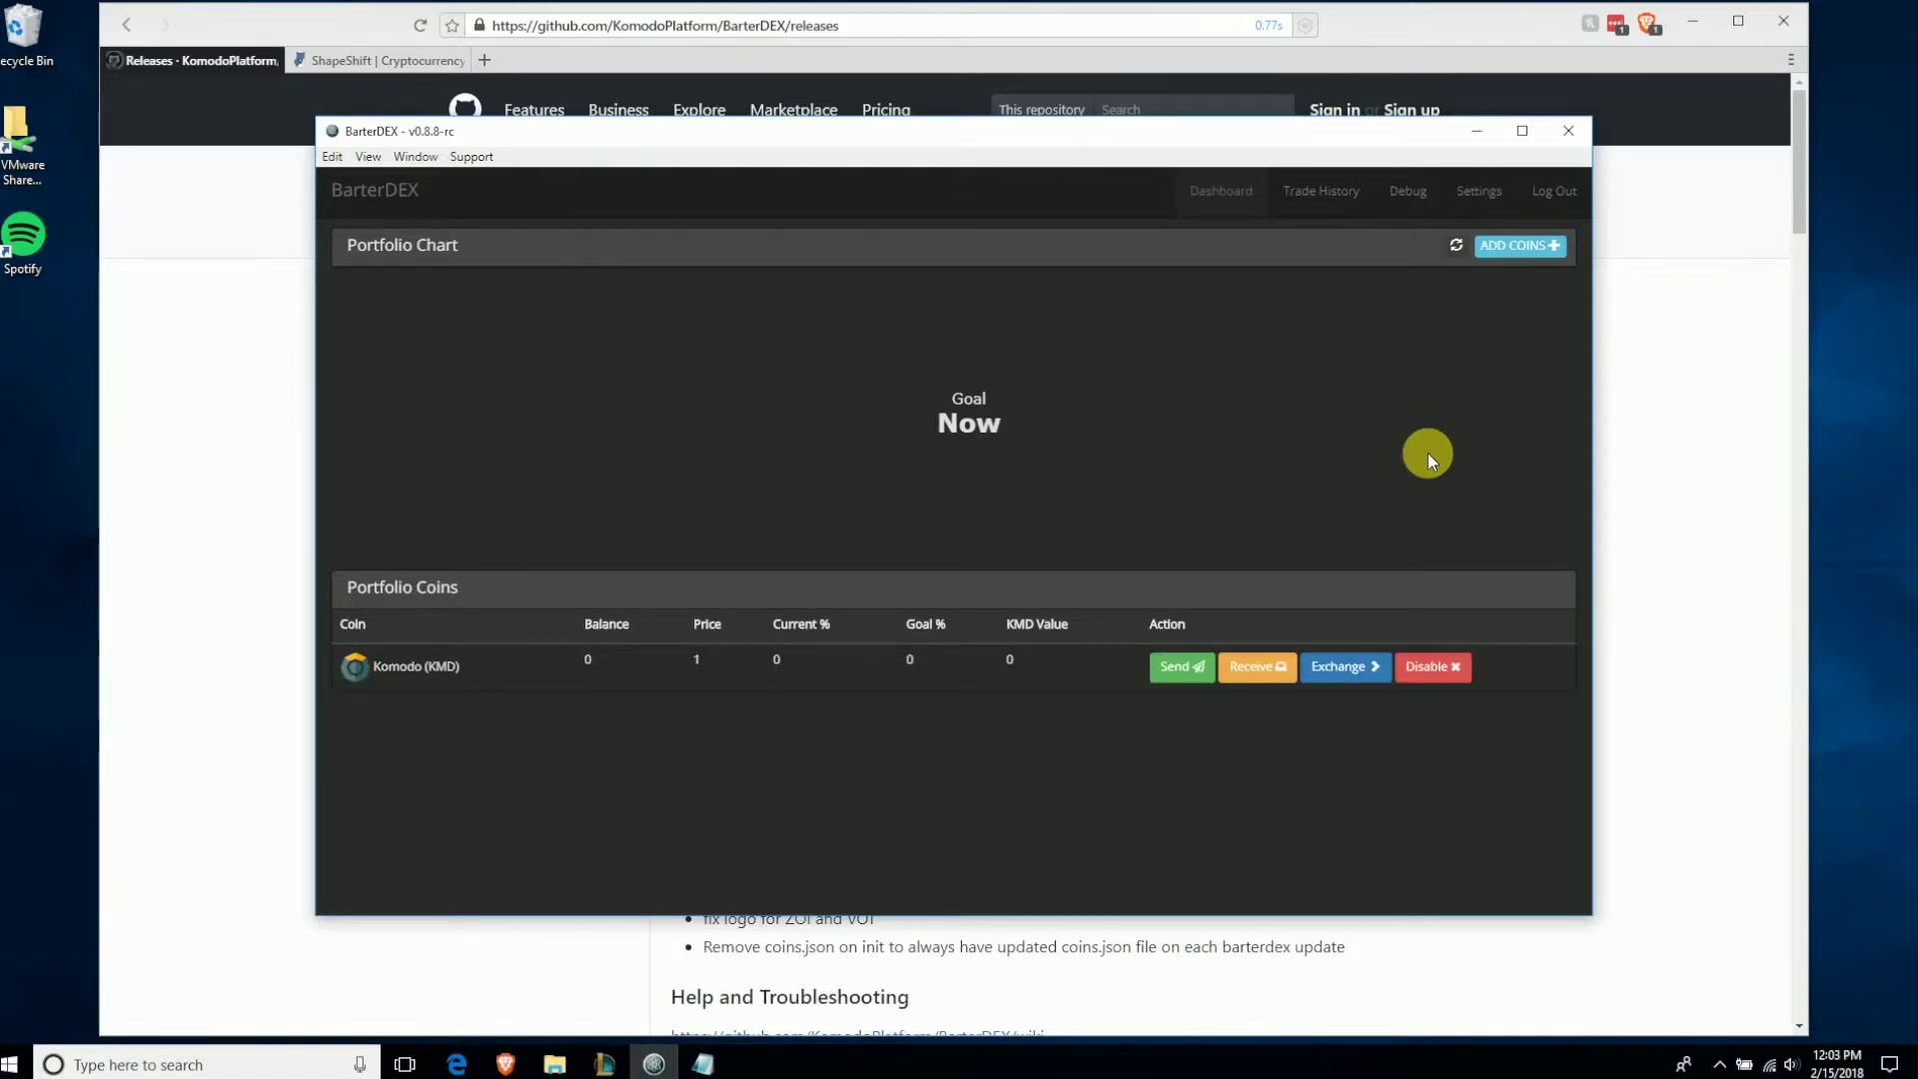
Step: Add Crown (CRW) to the portfolio in Electrum Mode and enable it
click(1506, 245)
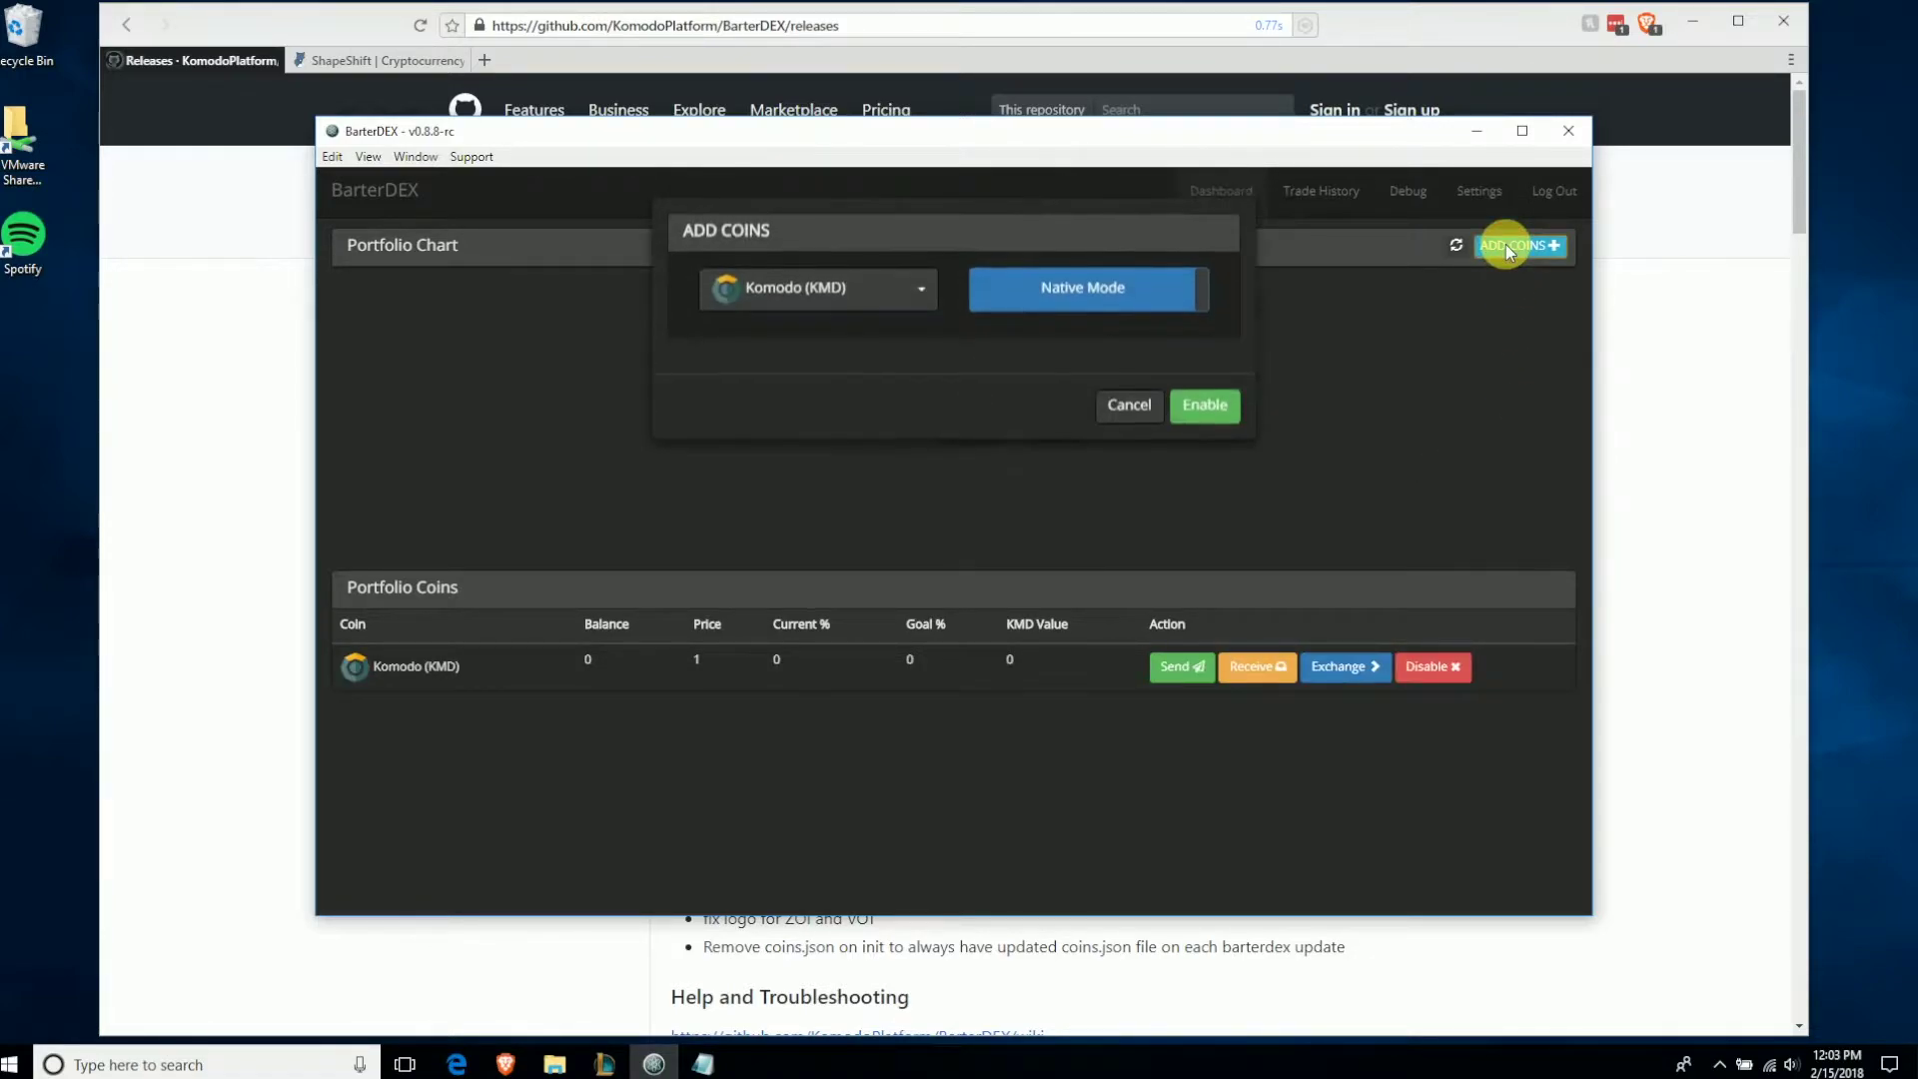
click(917, 287)
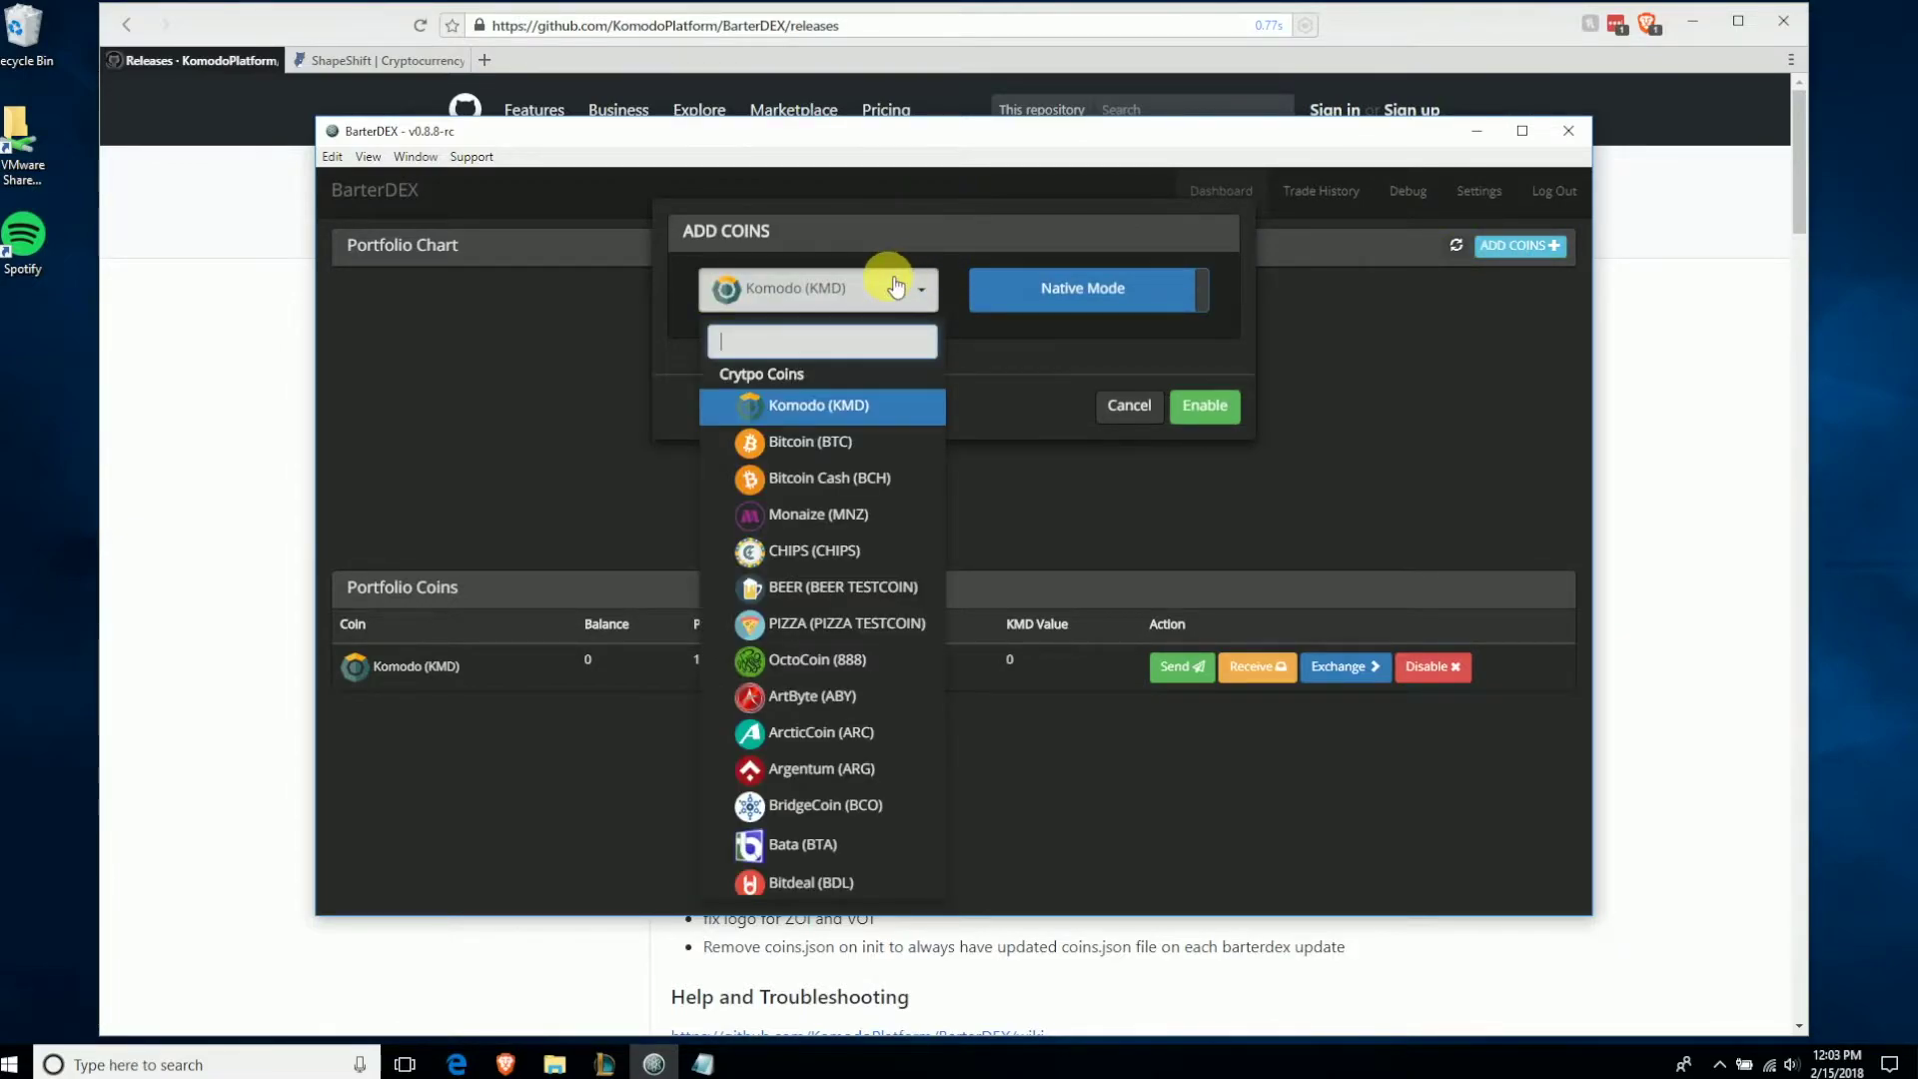
text(crw)
click(837, 382)
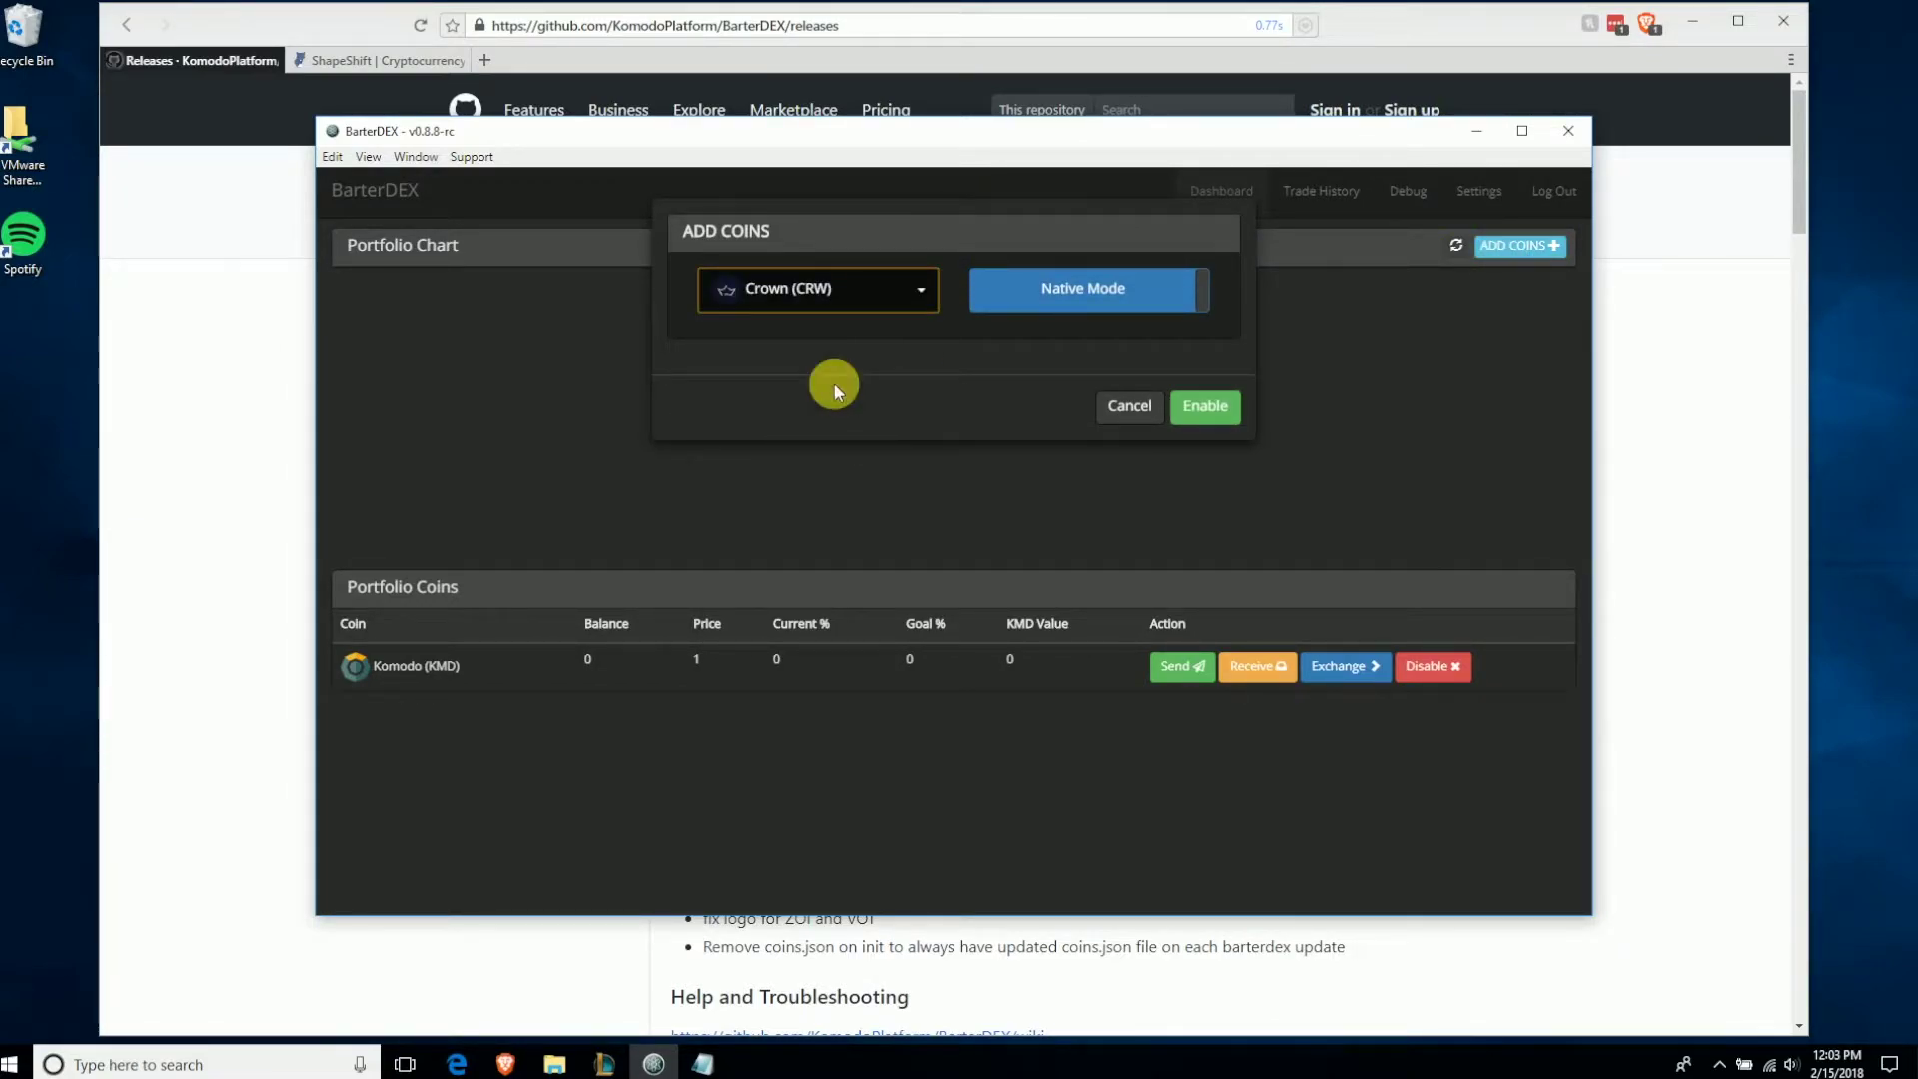
click(1062, 297)
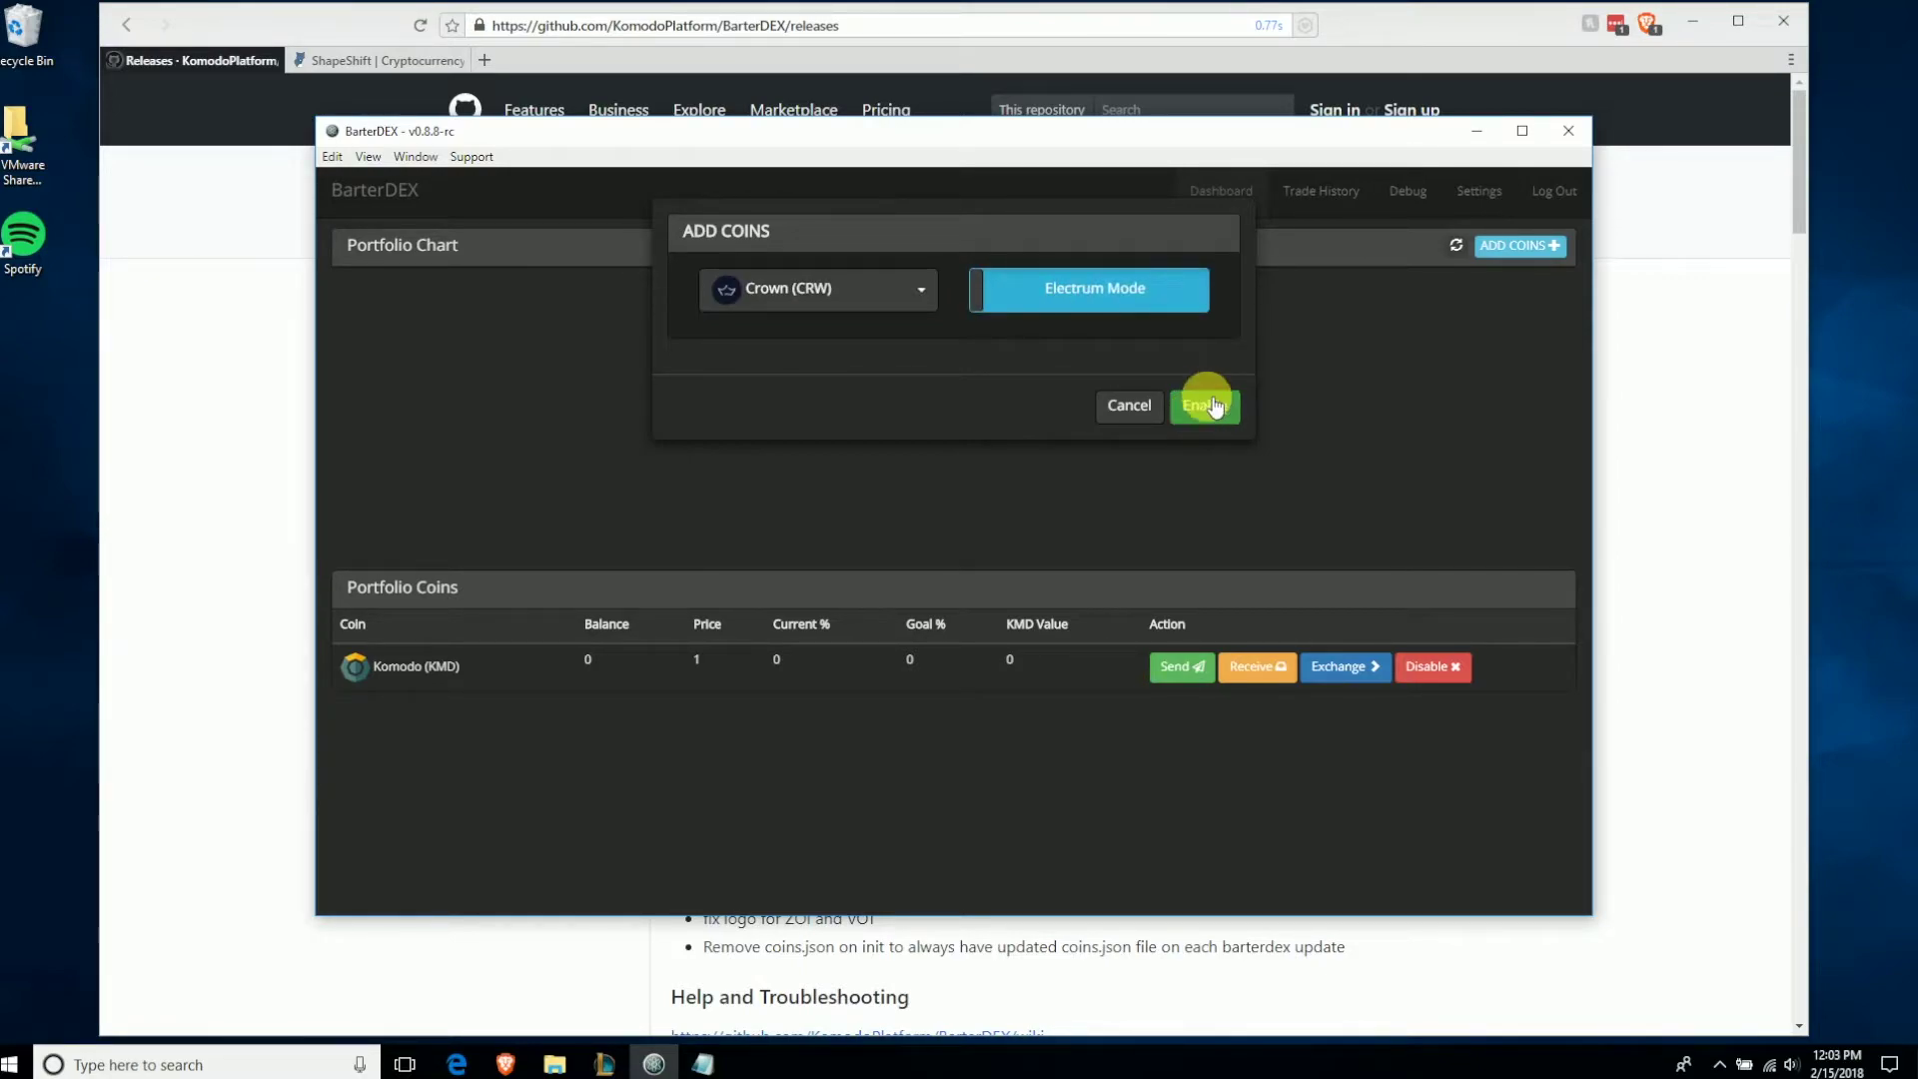
click(1204, 404)
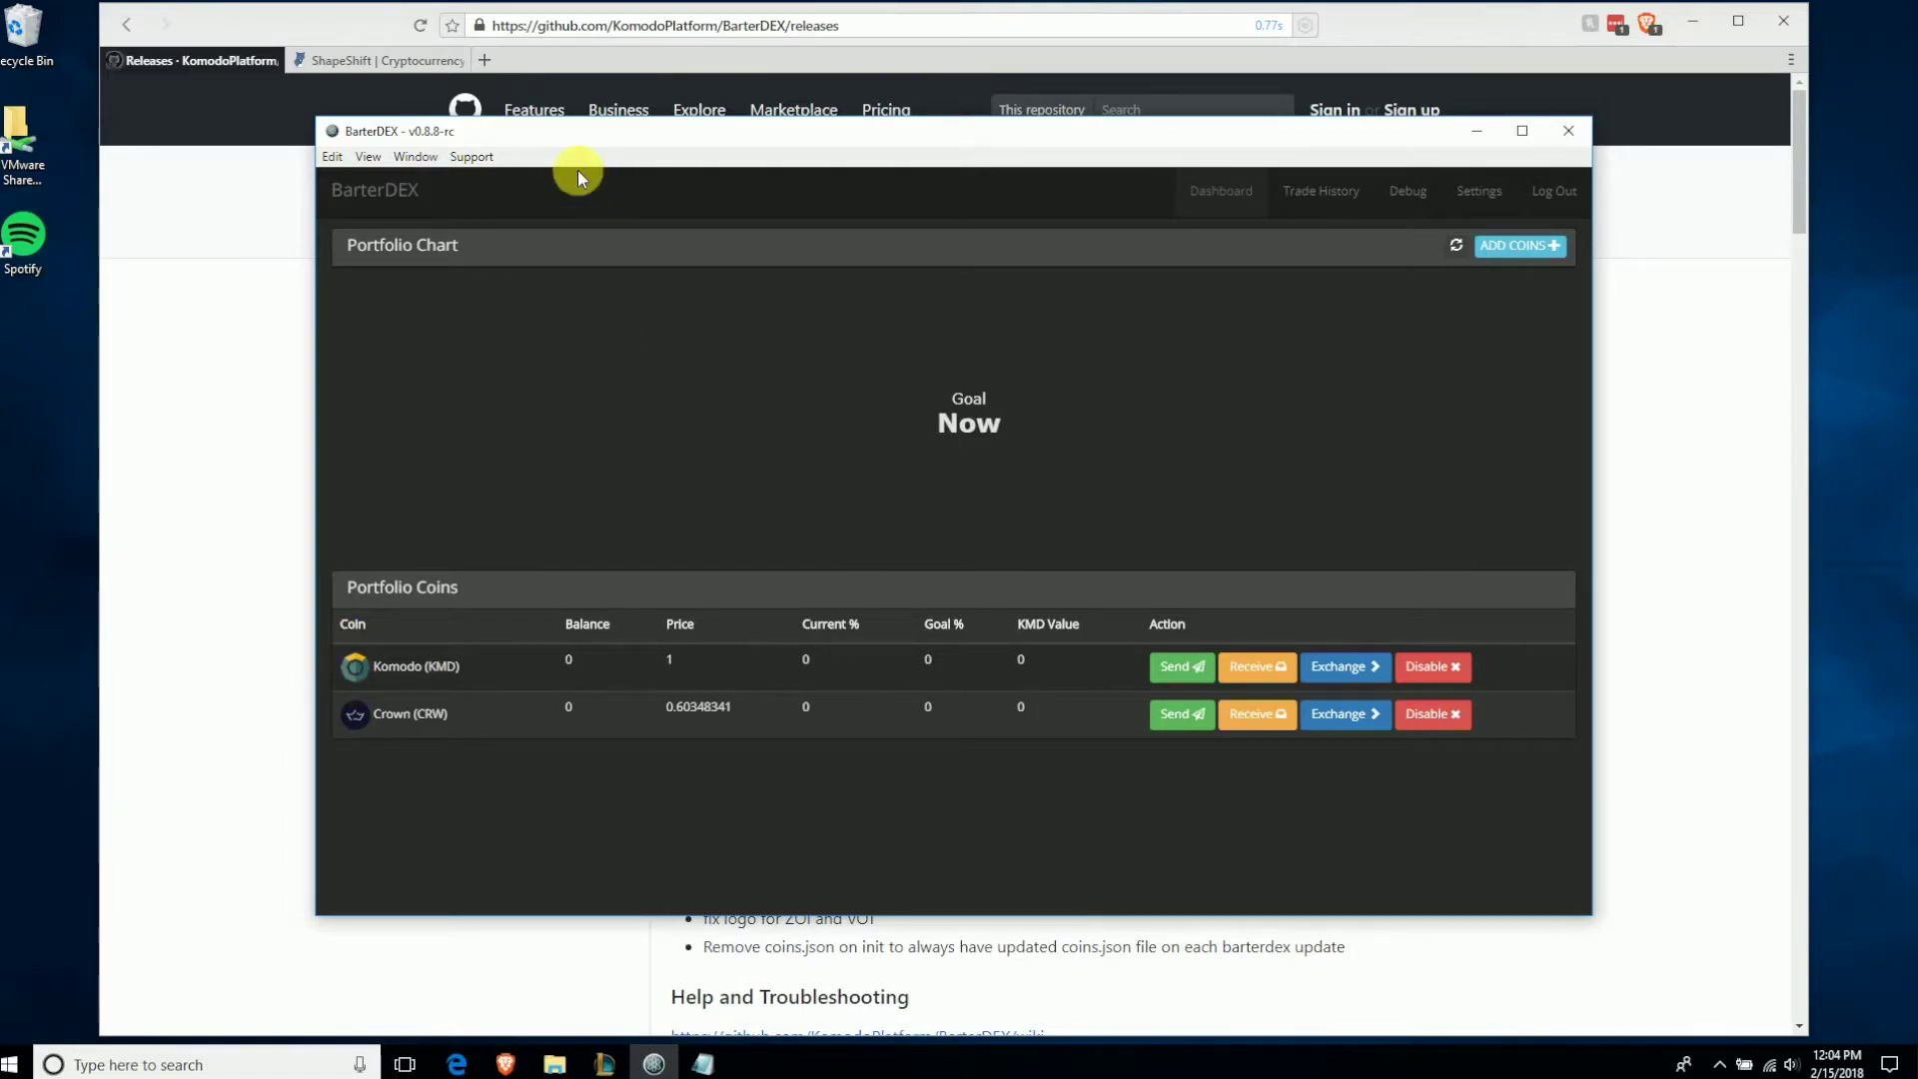
Step: Switch to ShapeShift in the browser and continue with a Quick trade depositing Bitcoin to receive Komodo
click(400, 63)
click(400, 63)
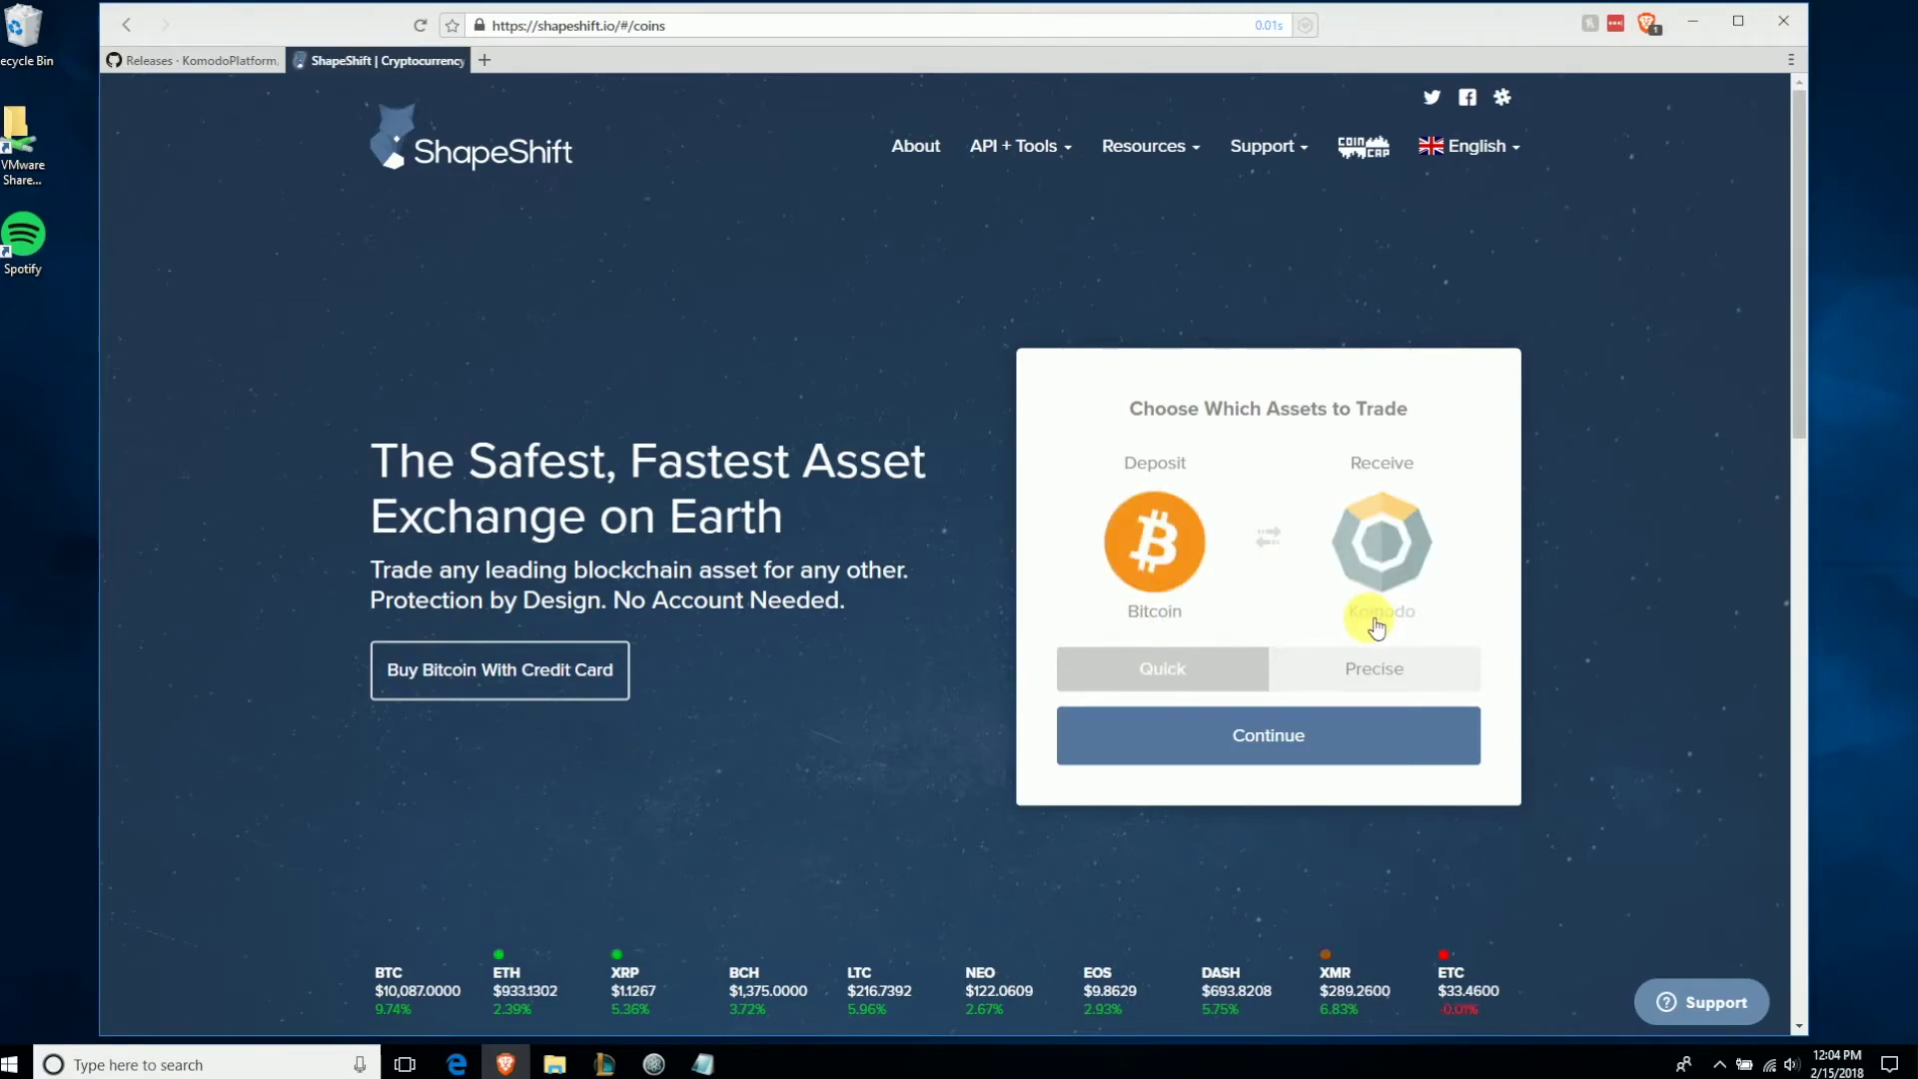
click(1209, 737)
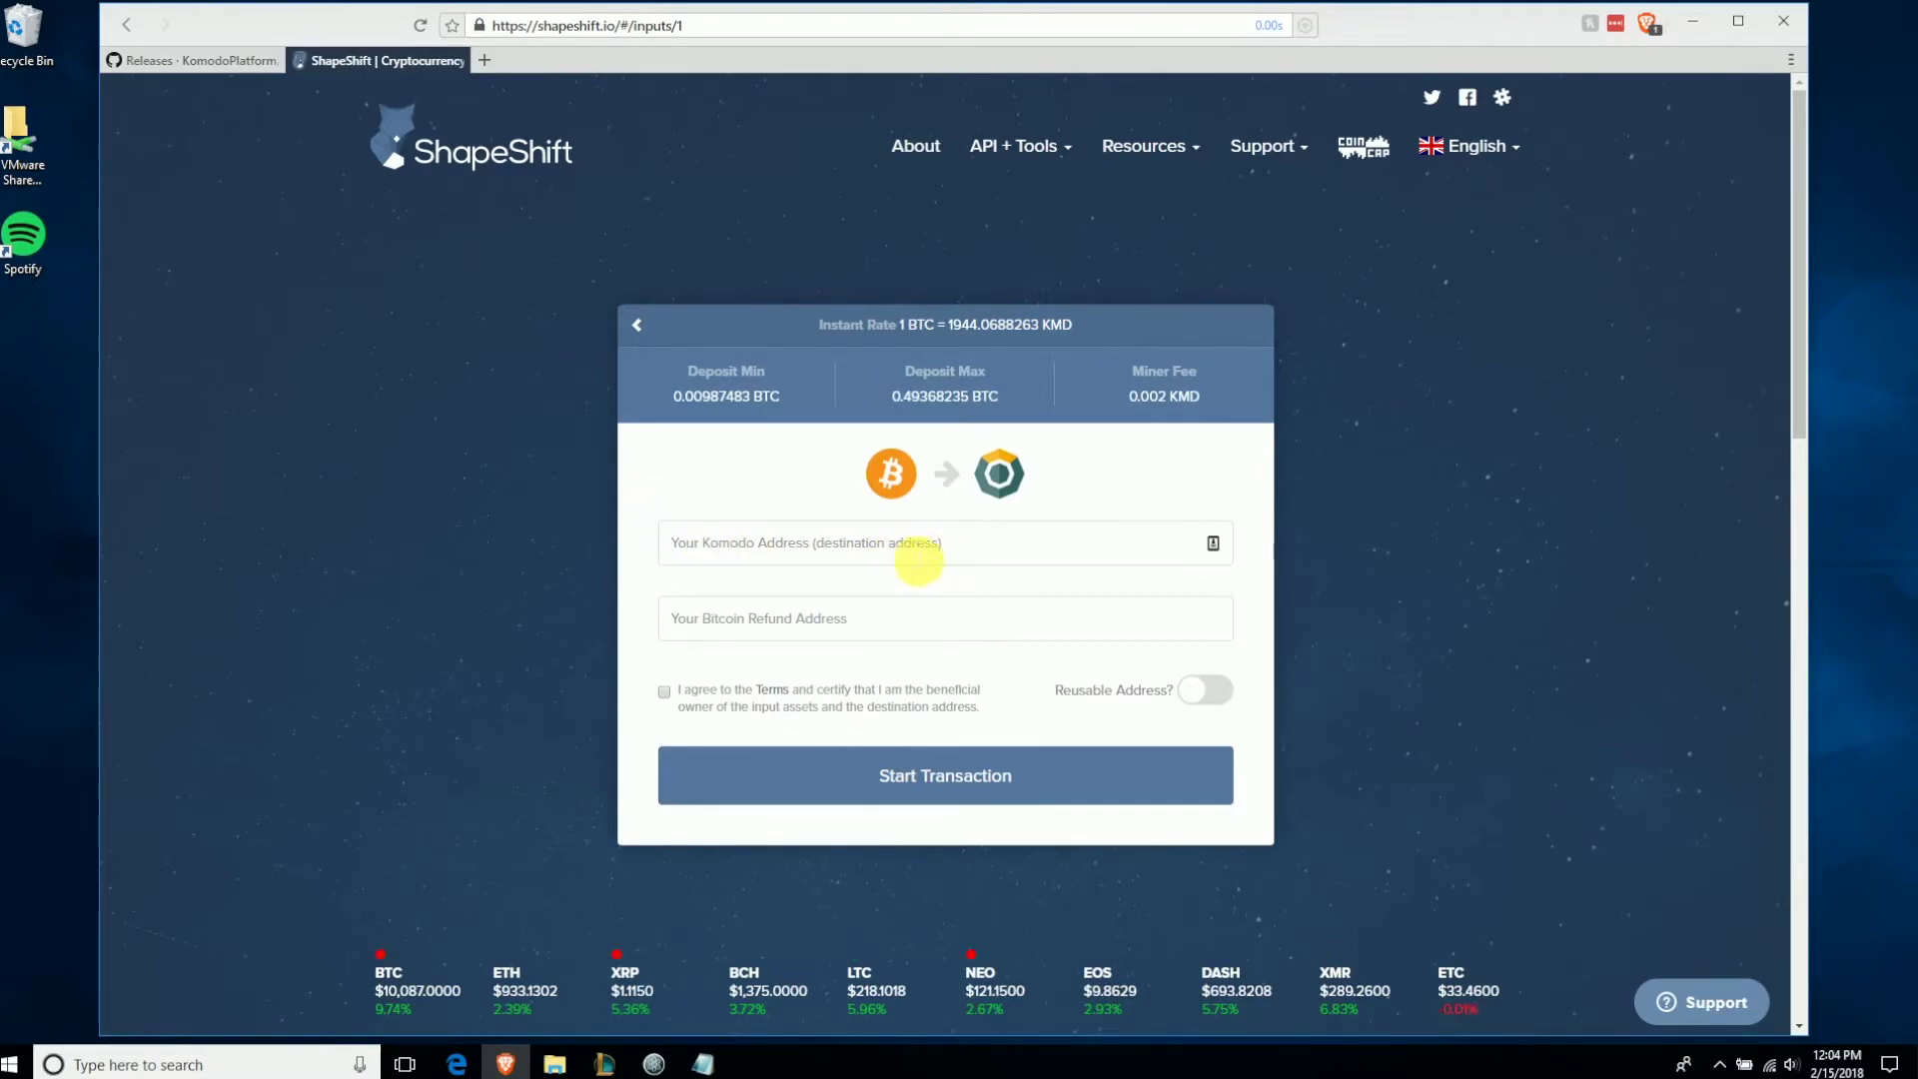
Step: Copy the Komodo receive address from BarterDEX and paste it as the Komodo destination address in ShapeShift
click(661, 1061)
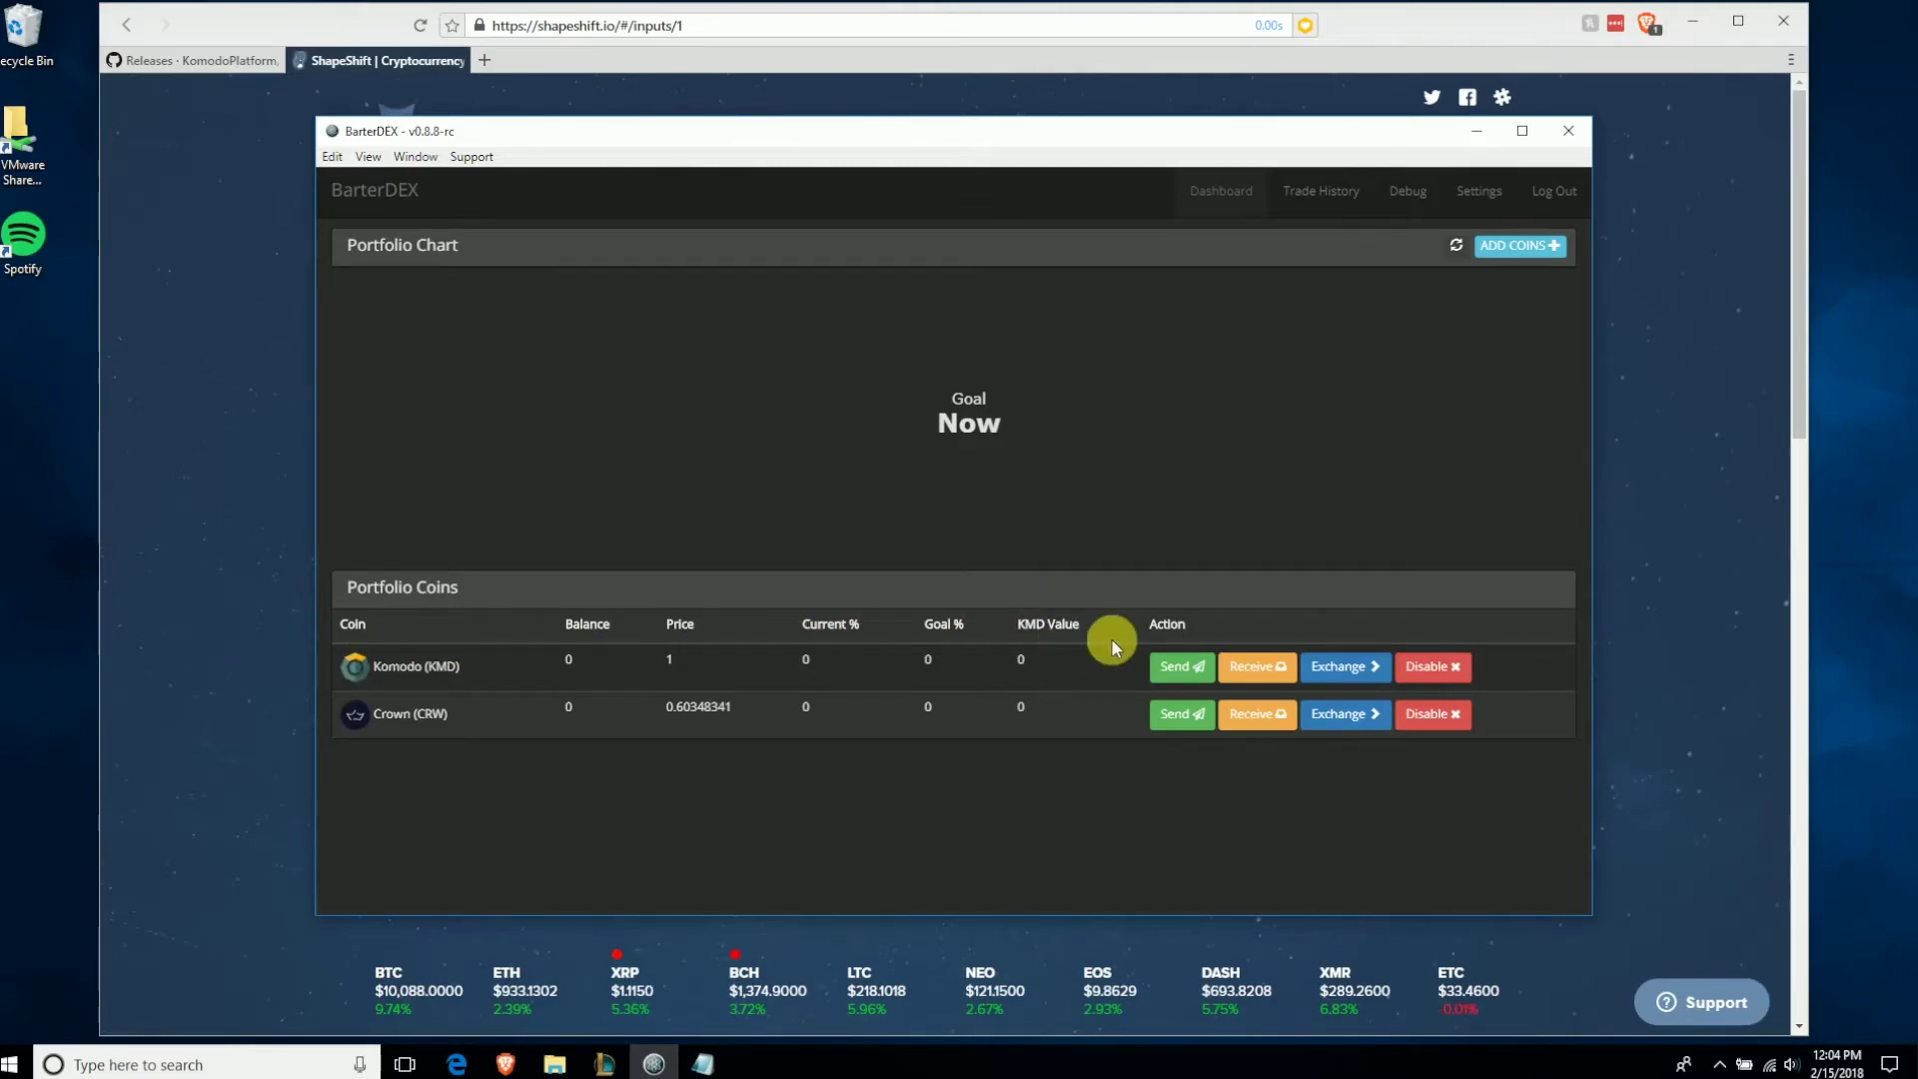
click(1289, 667)
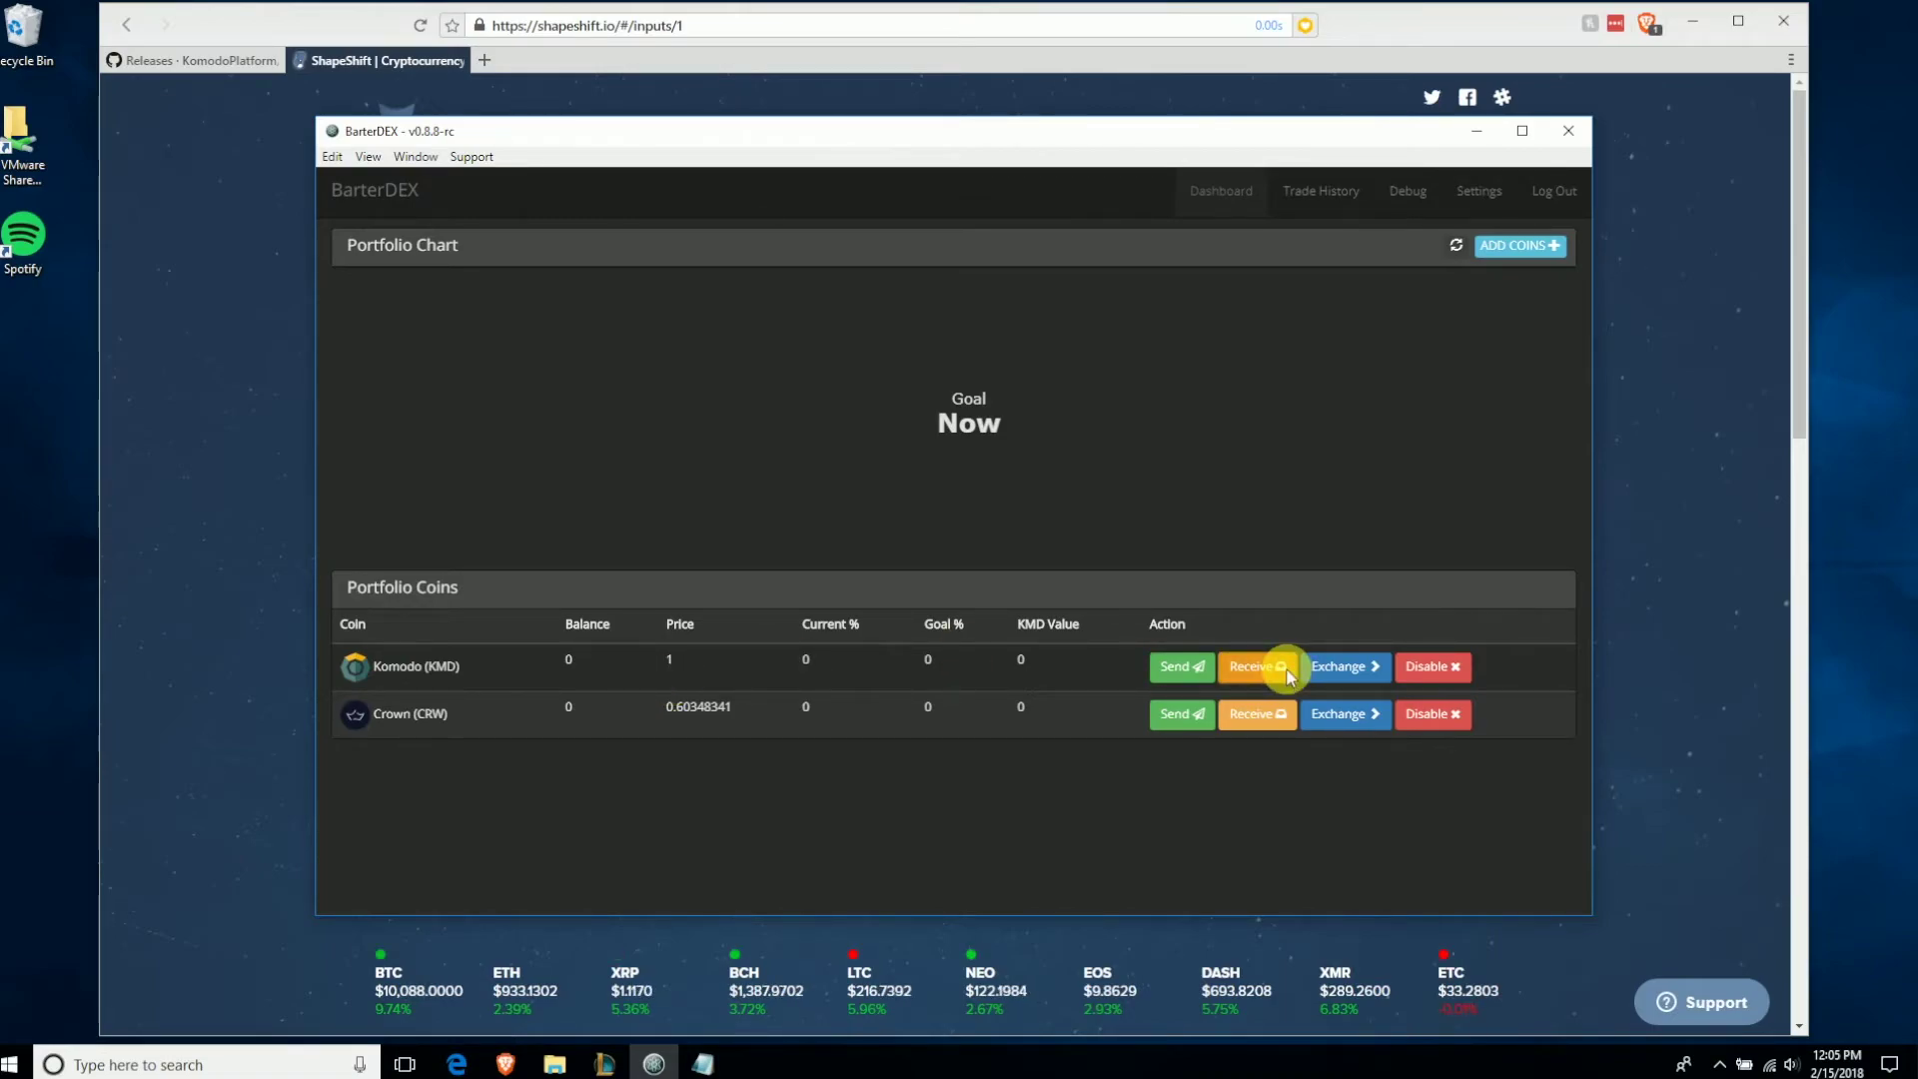
double_click(953, 690)
key(ctrl+c)
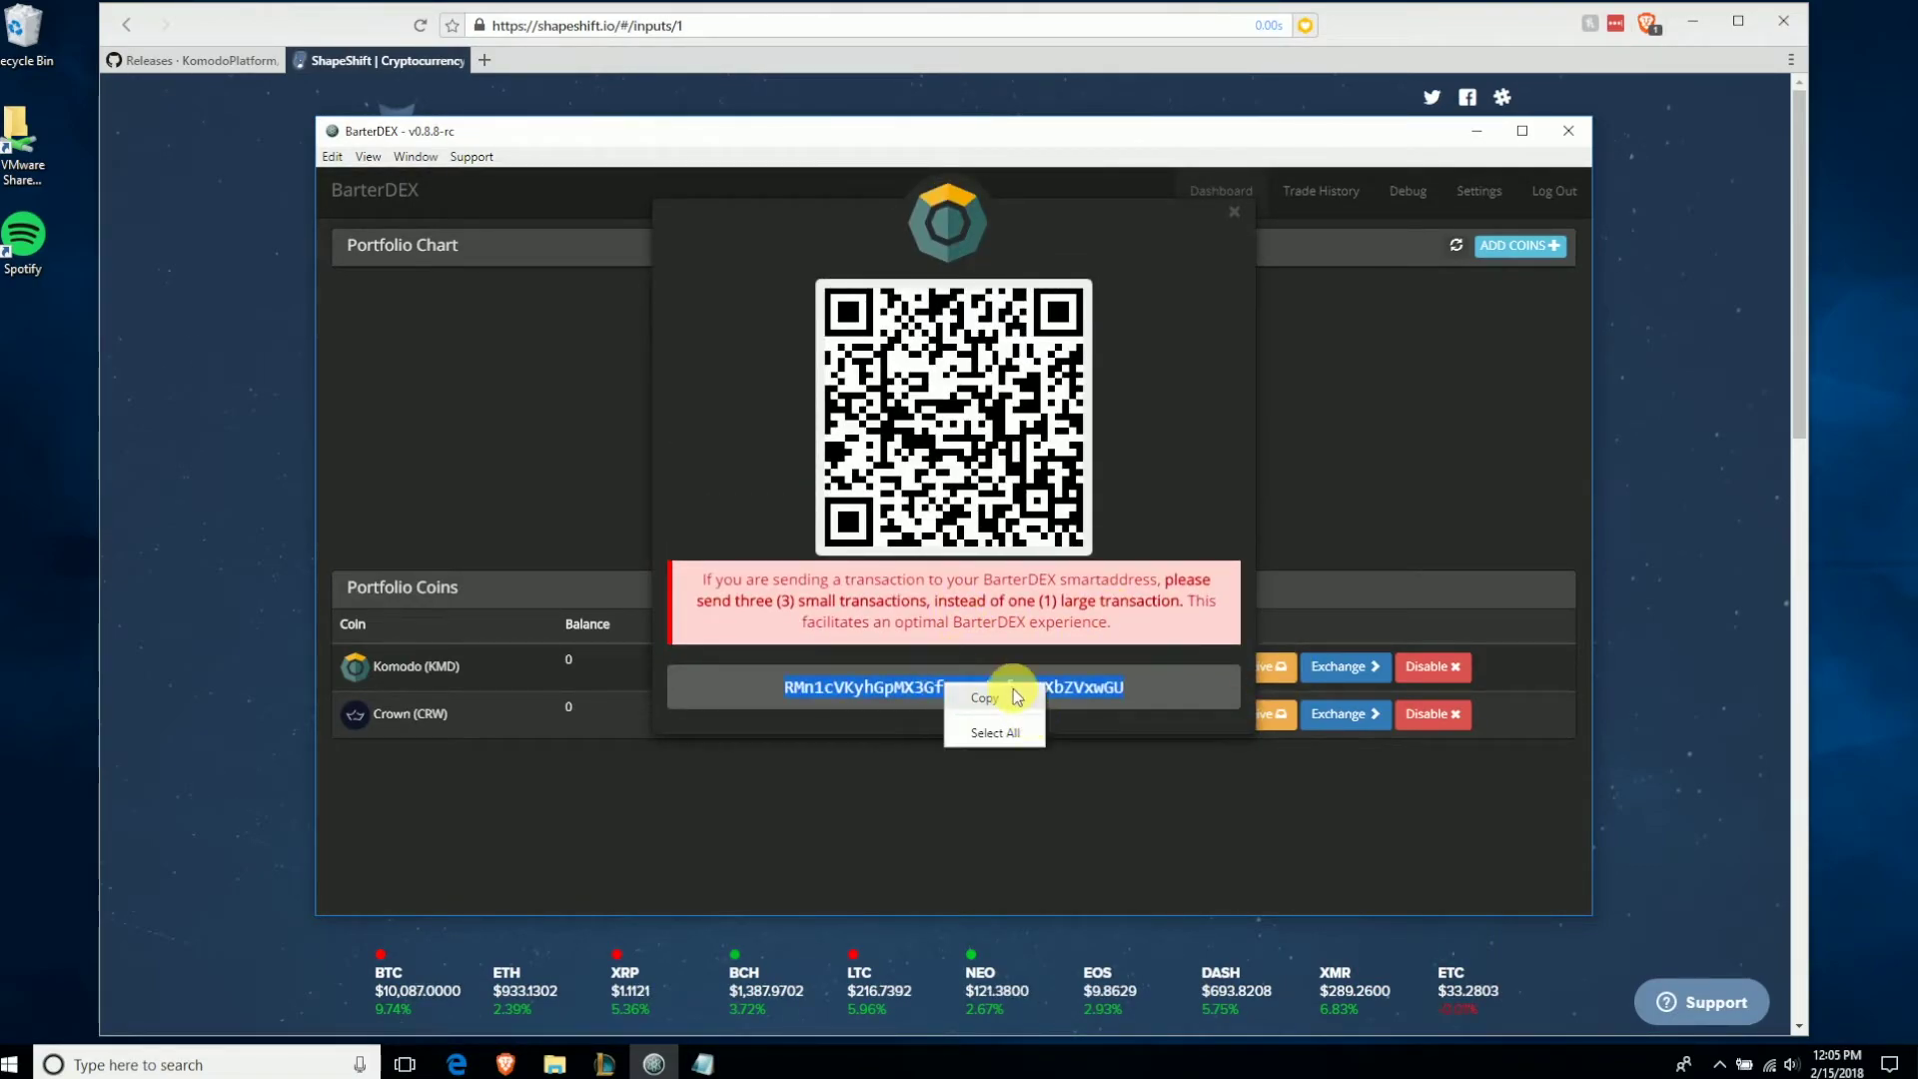
click(1643, 758)
click(859, 544)
right_click(869, 546)
click(928, 614)
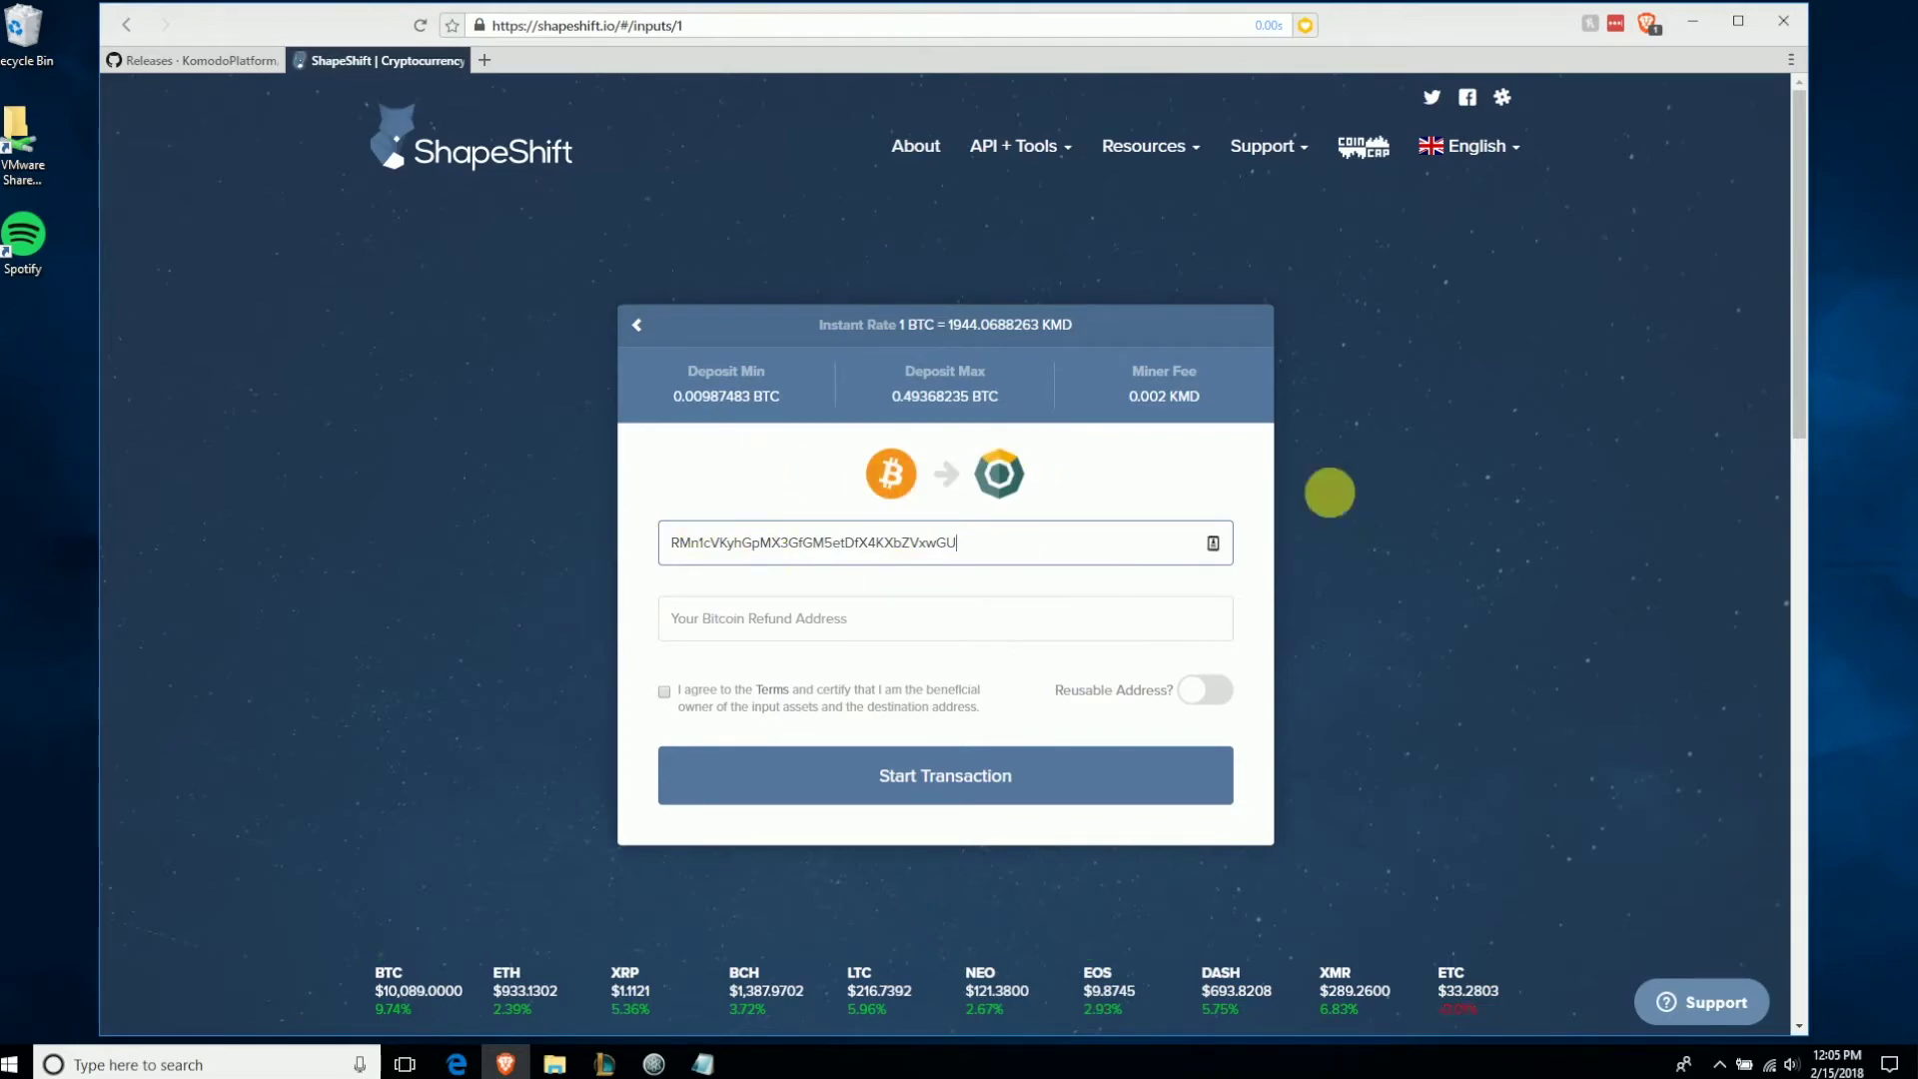
Step: Go to ShapeShift's Bitcoin refund address field and review the Komodo receive address and deposit notice in BarterDEX
click(914, 619)
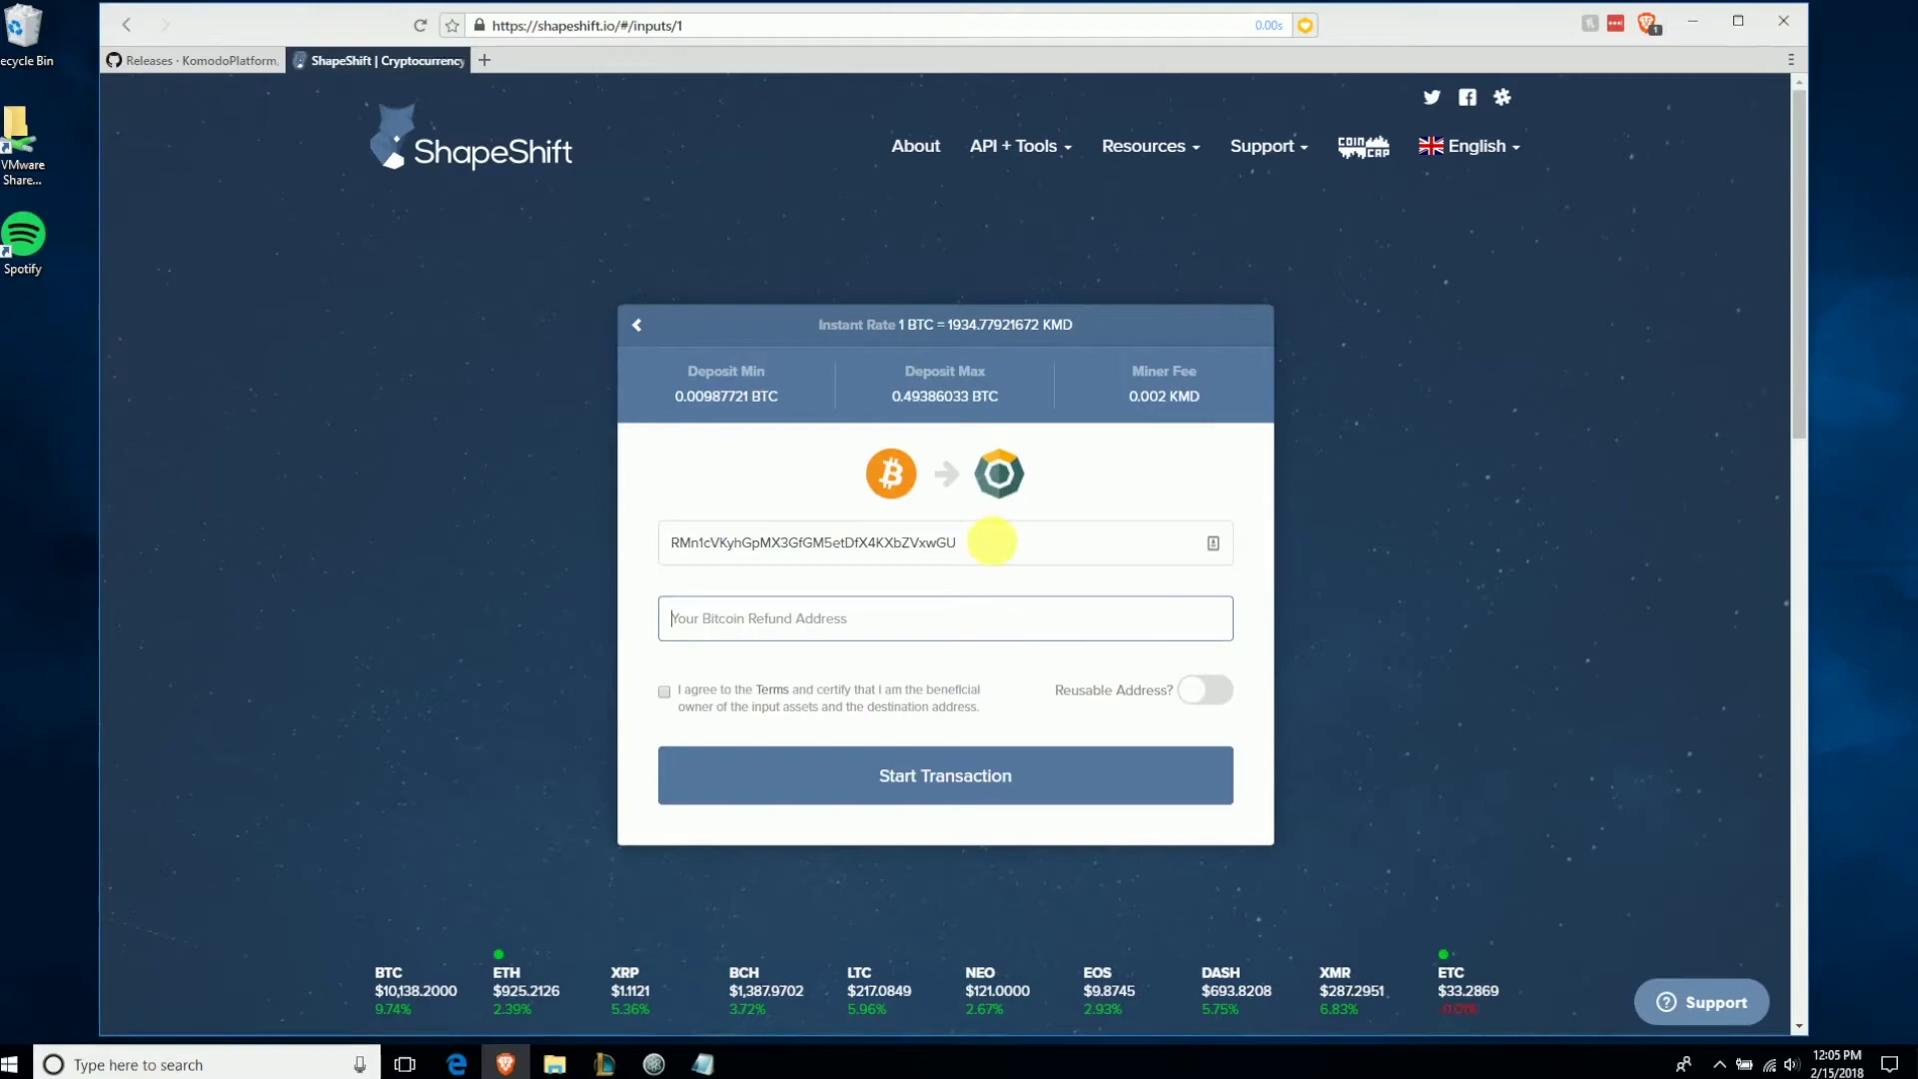
click(654, 1063)
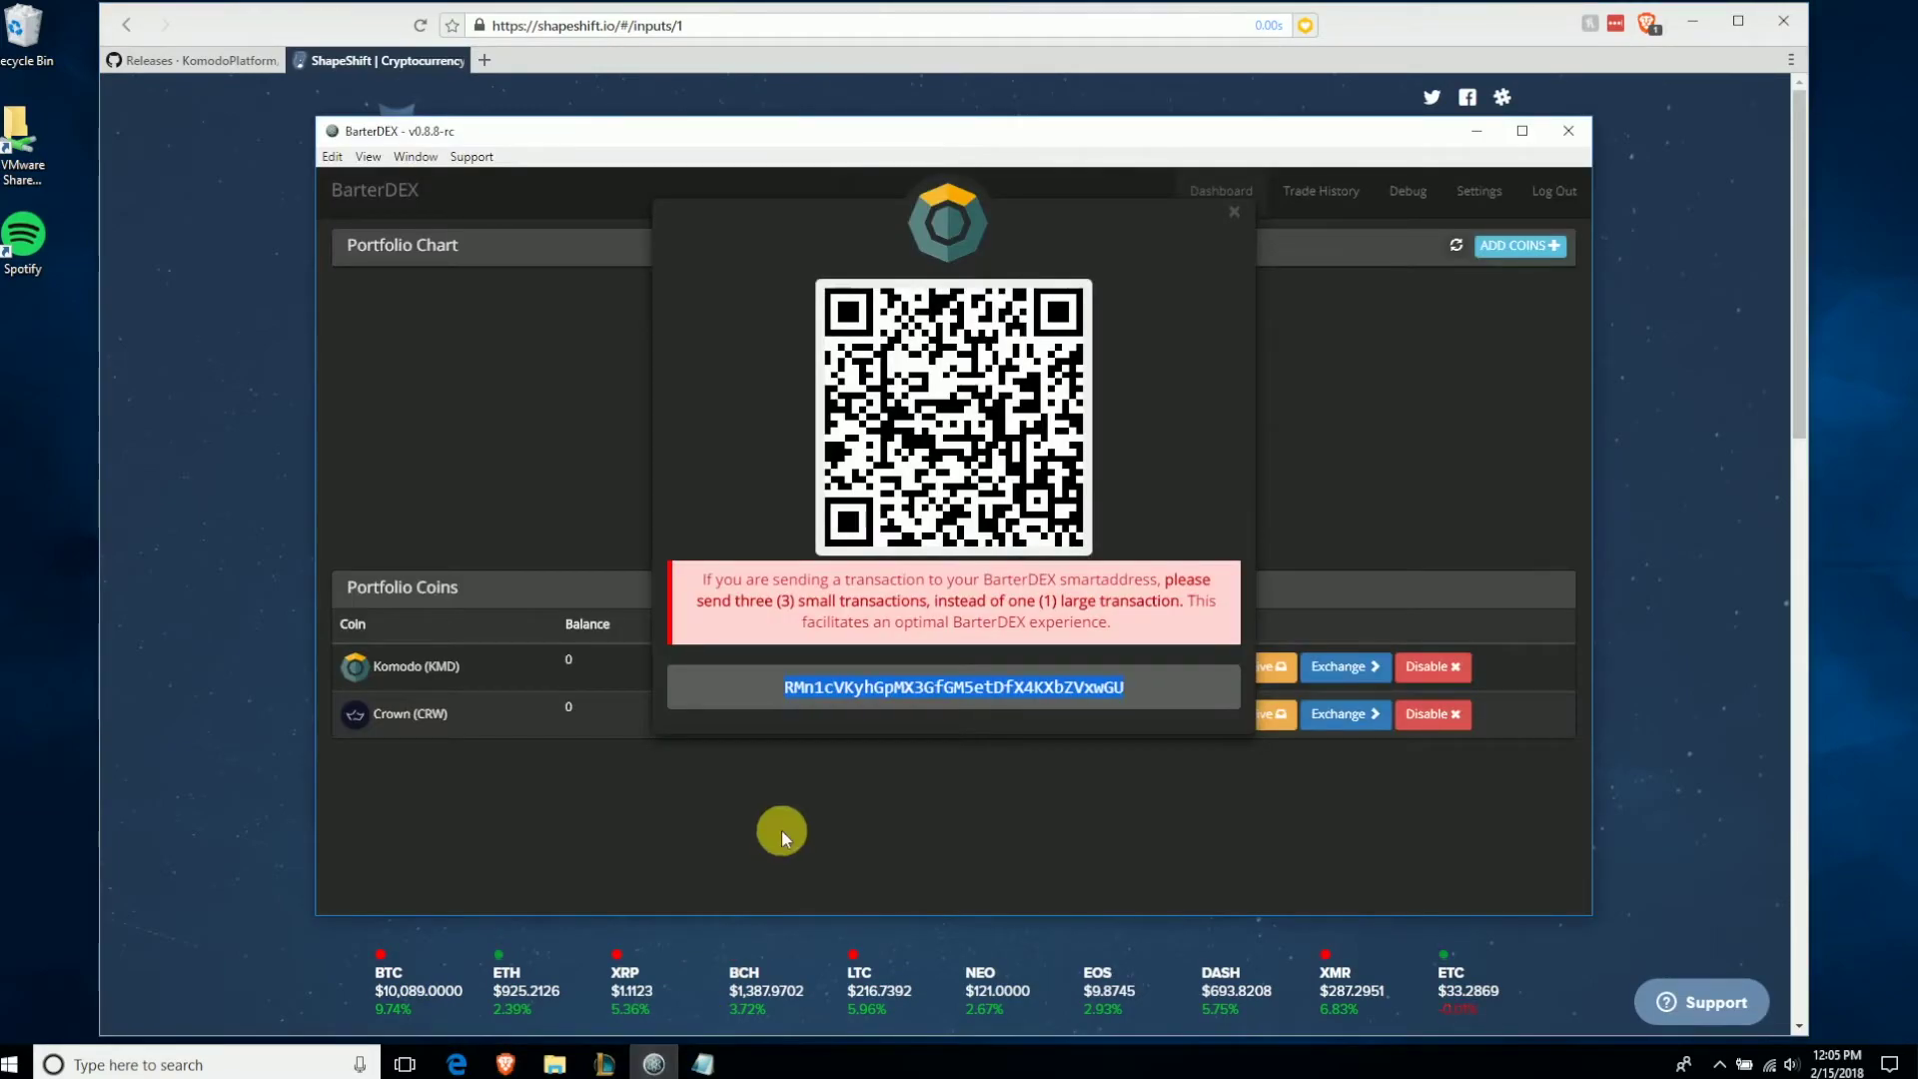
click(1674, 782)
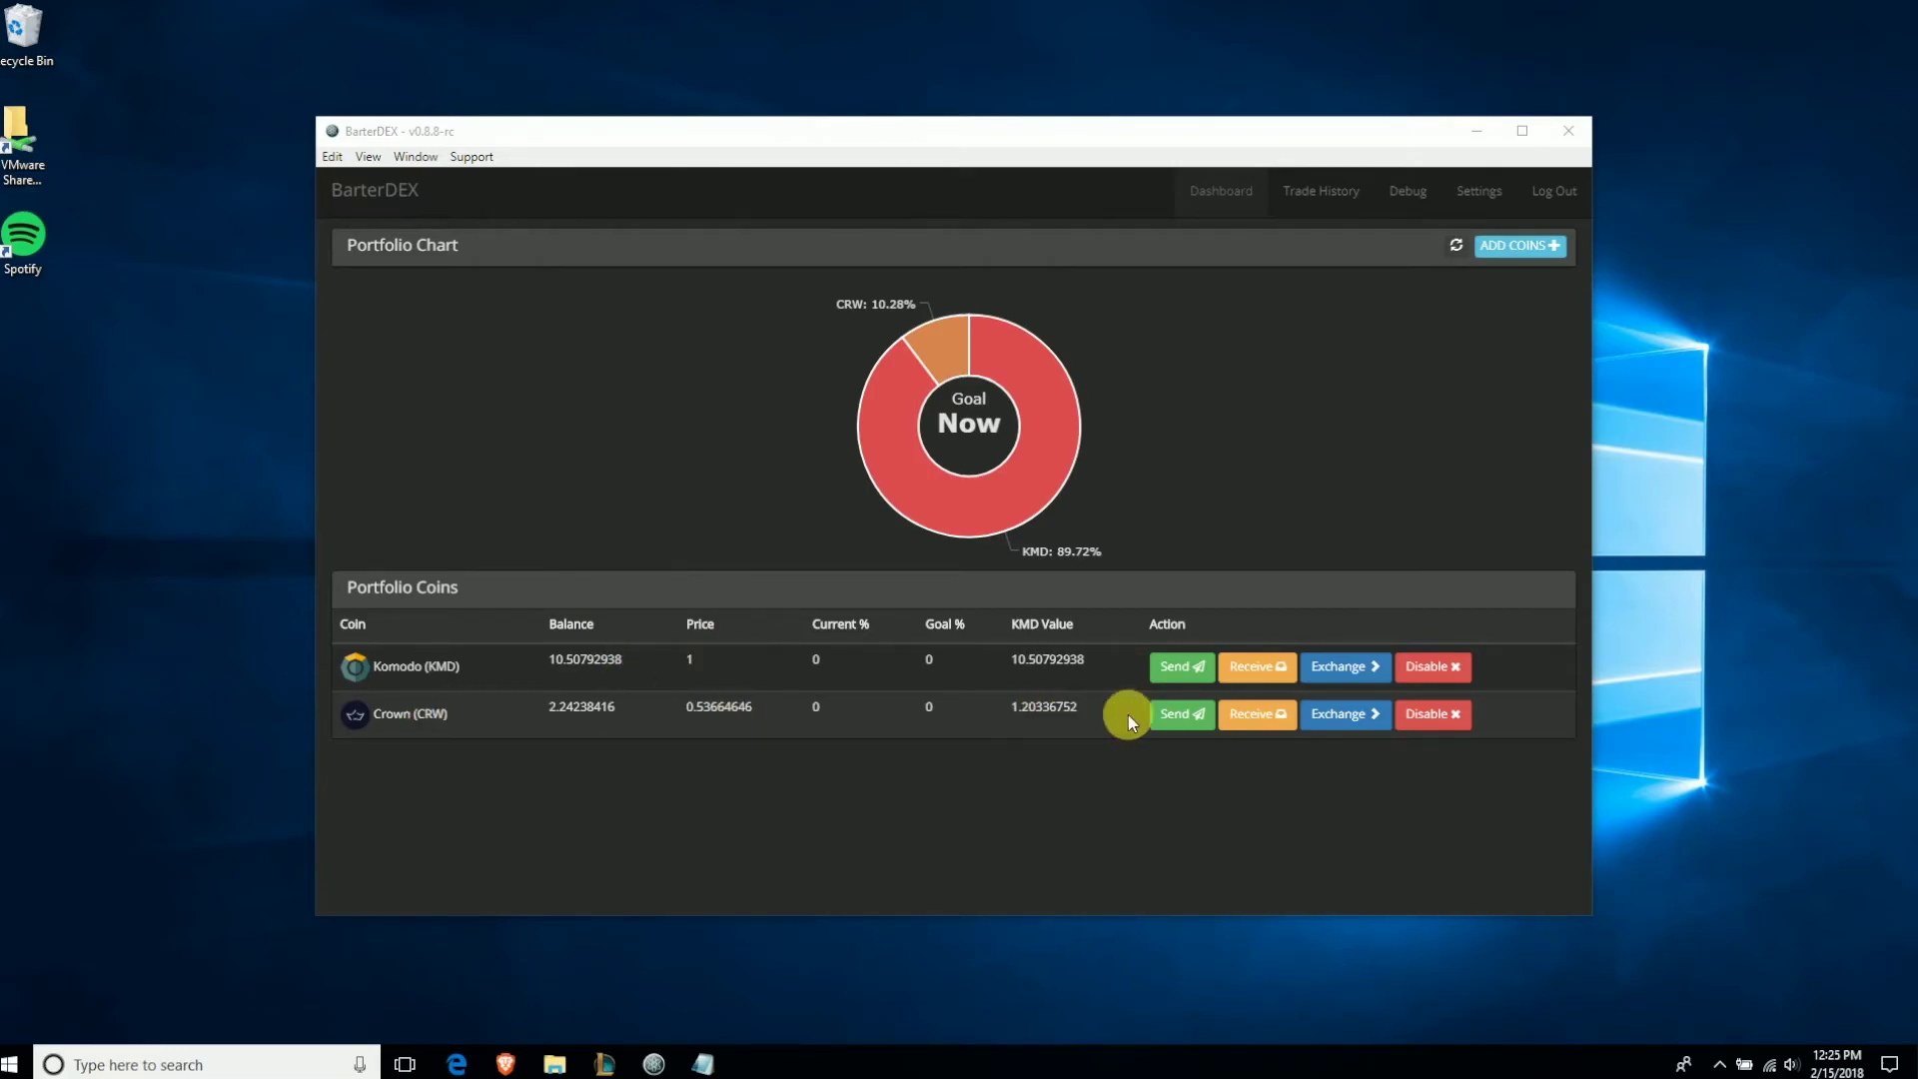
Step: Open the Crown exchange, pick the listed seller's offer, and place a bid for 1.12800000 CRW at a maximum price of 0.58650965 KMD
click(1363, 715)
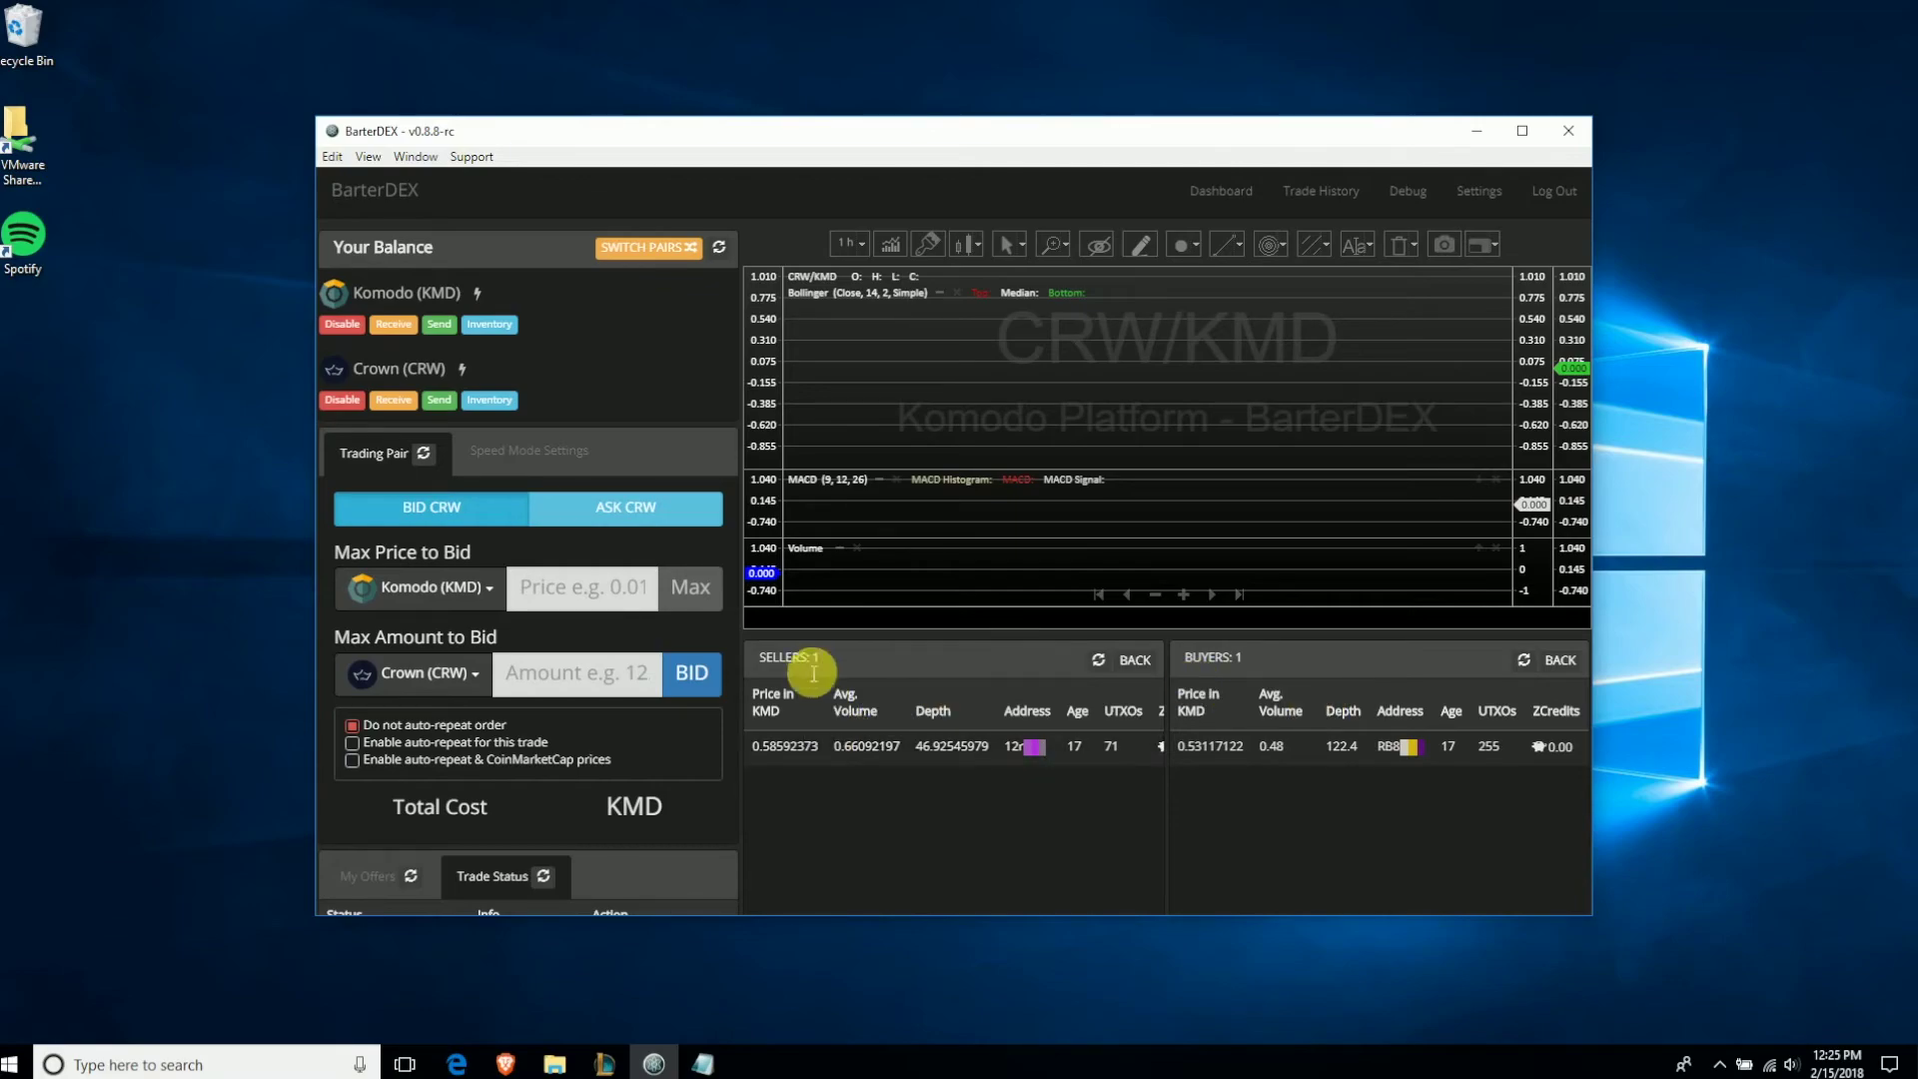
click(789, 749)
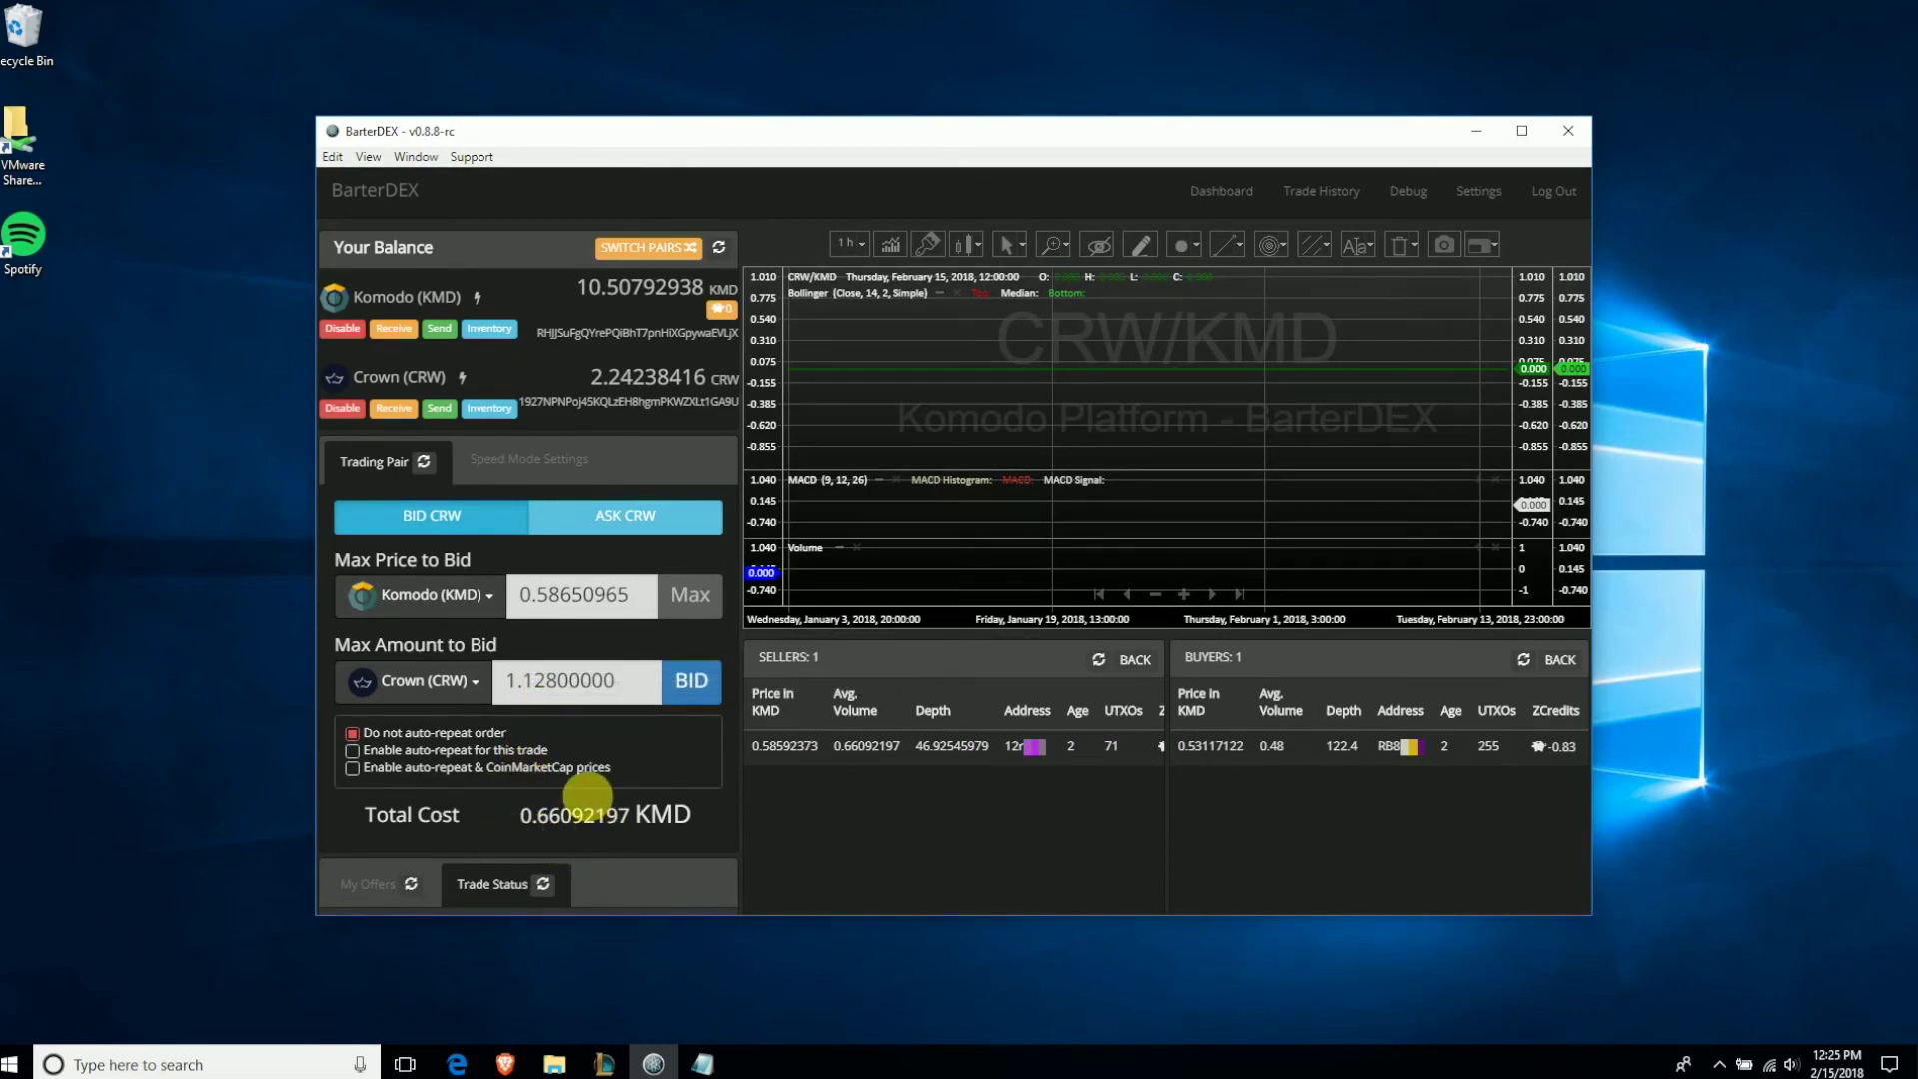
scroll(591, 777, down, 2)
scroll(593, 775, up, 1)
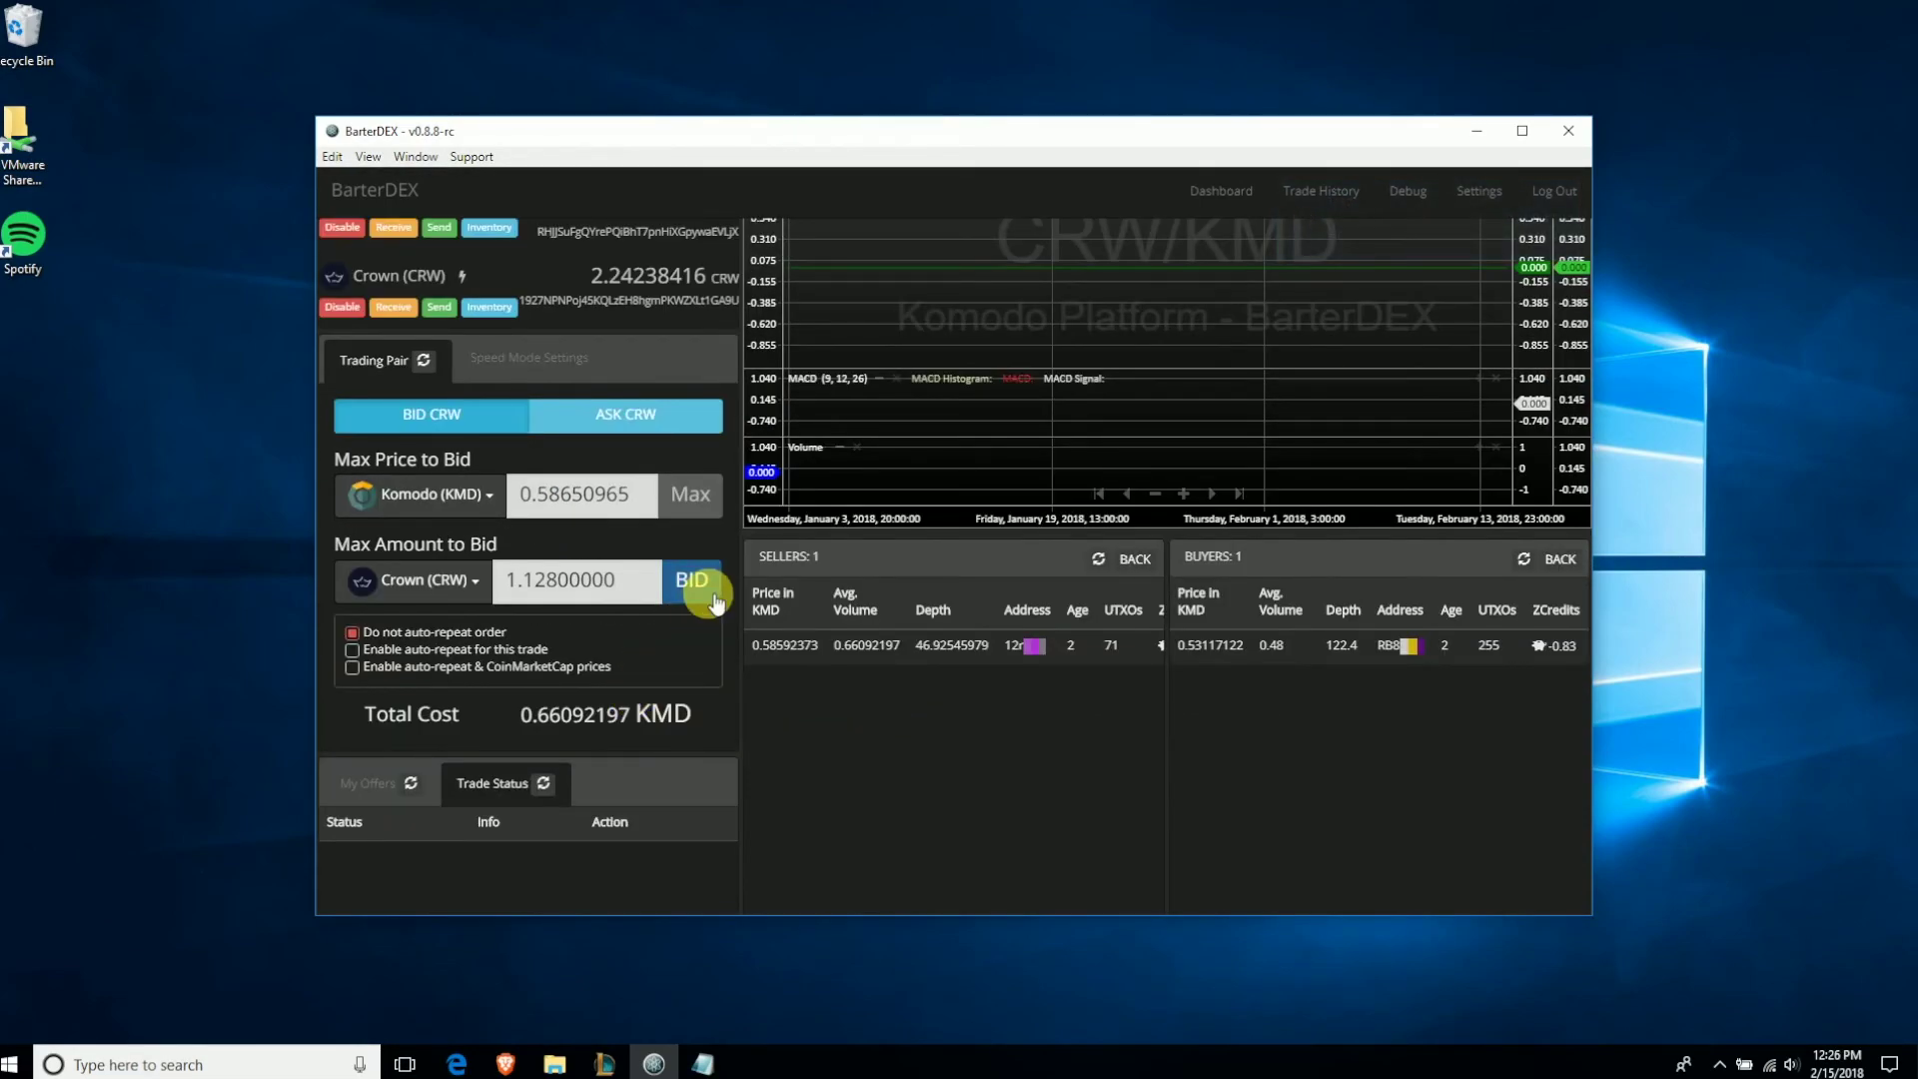
click(715, 597)
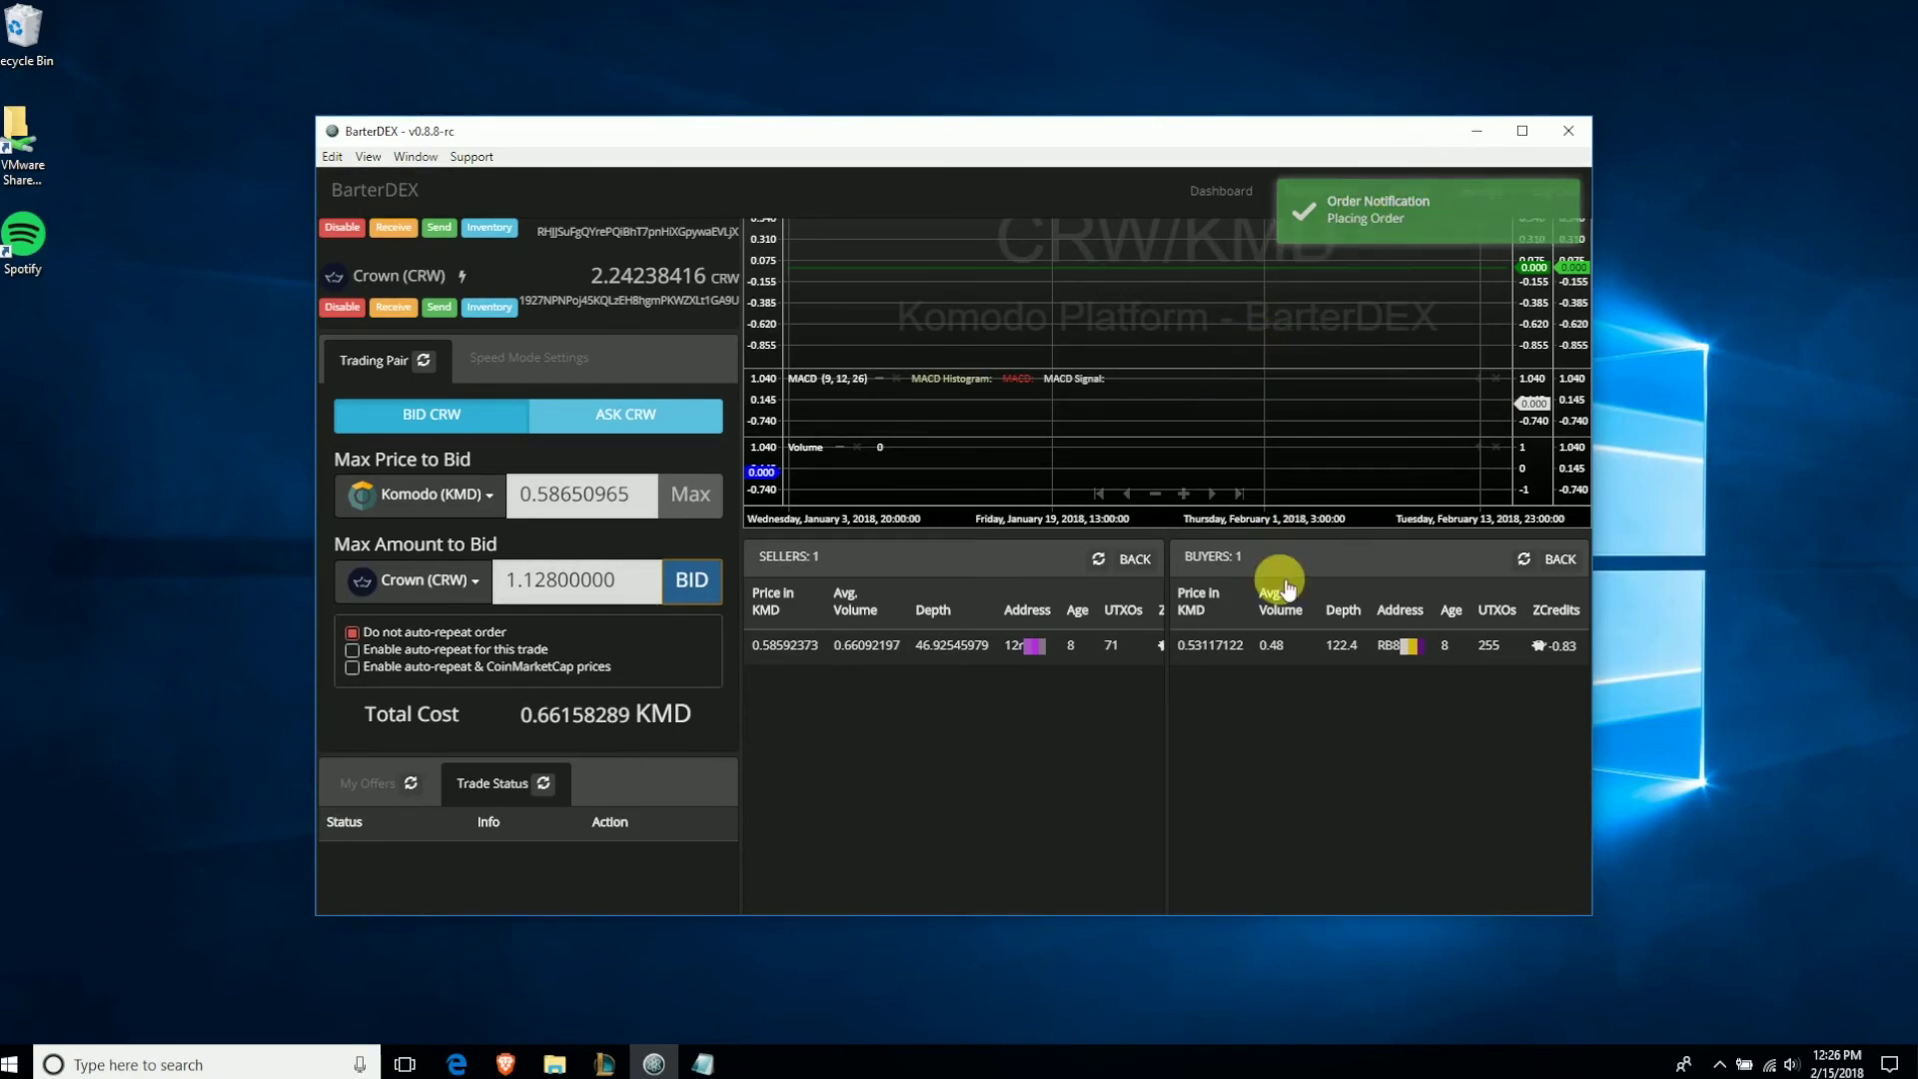
Step: Return to the Dashboard and open the send transaction form for Crown (CRW)
click(1251, 198)
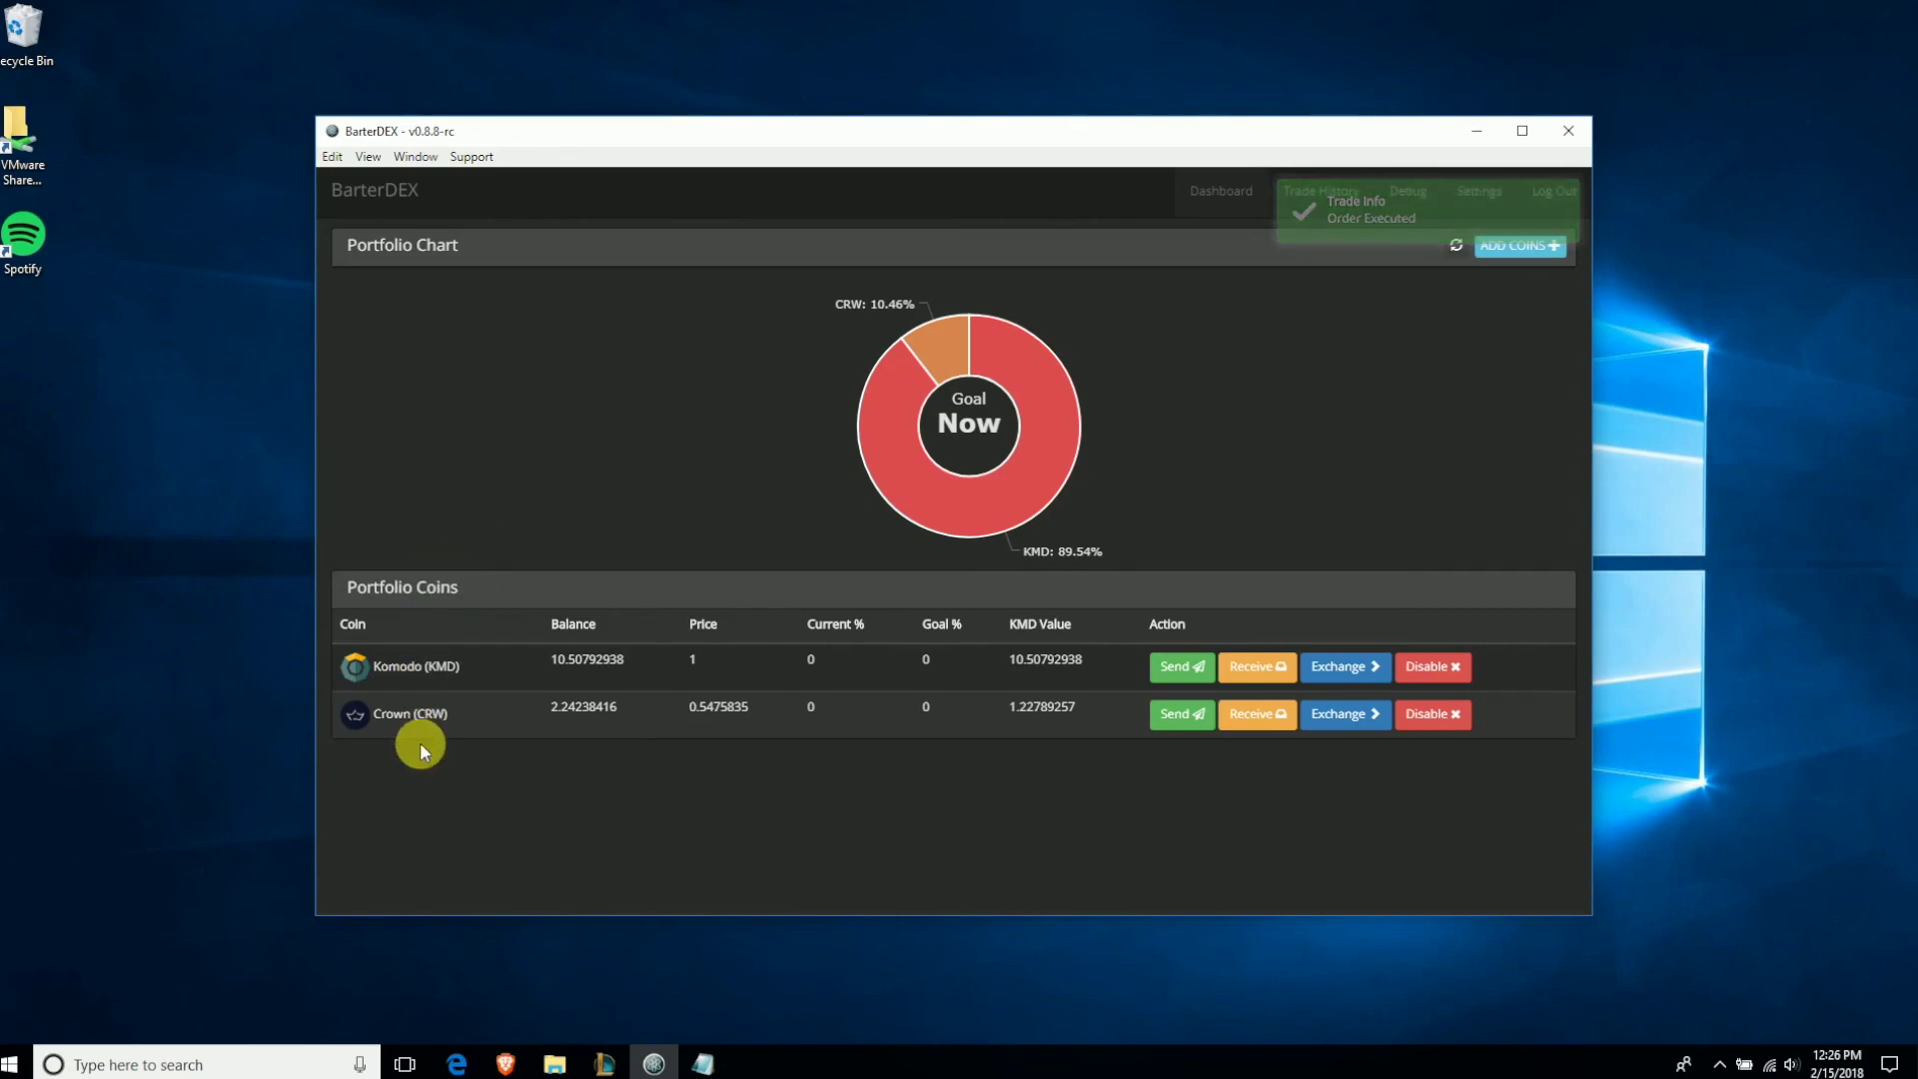
click(1163, 711)
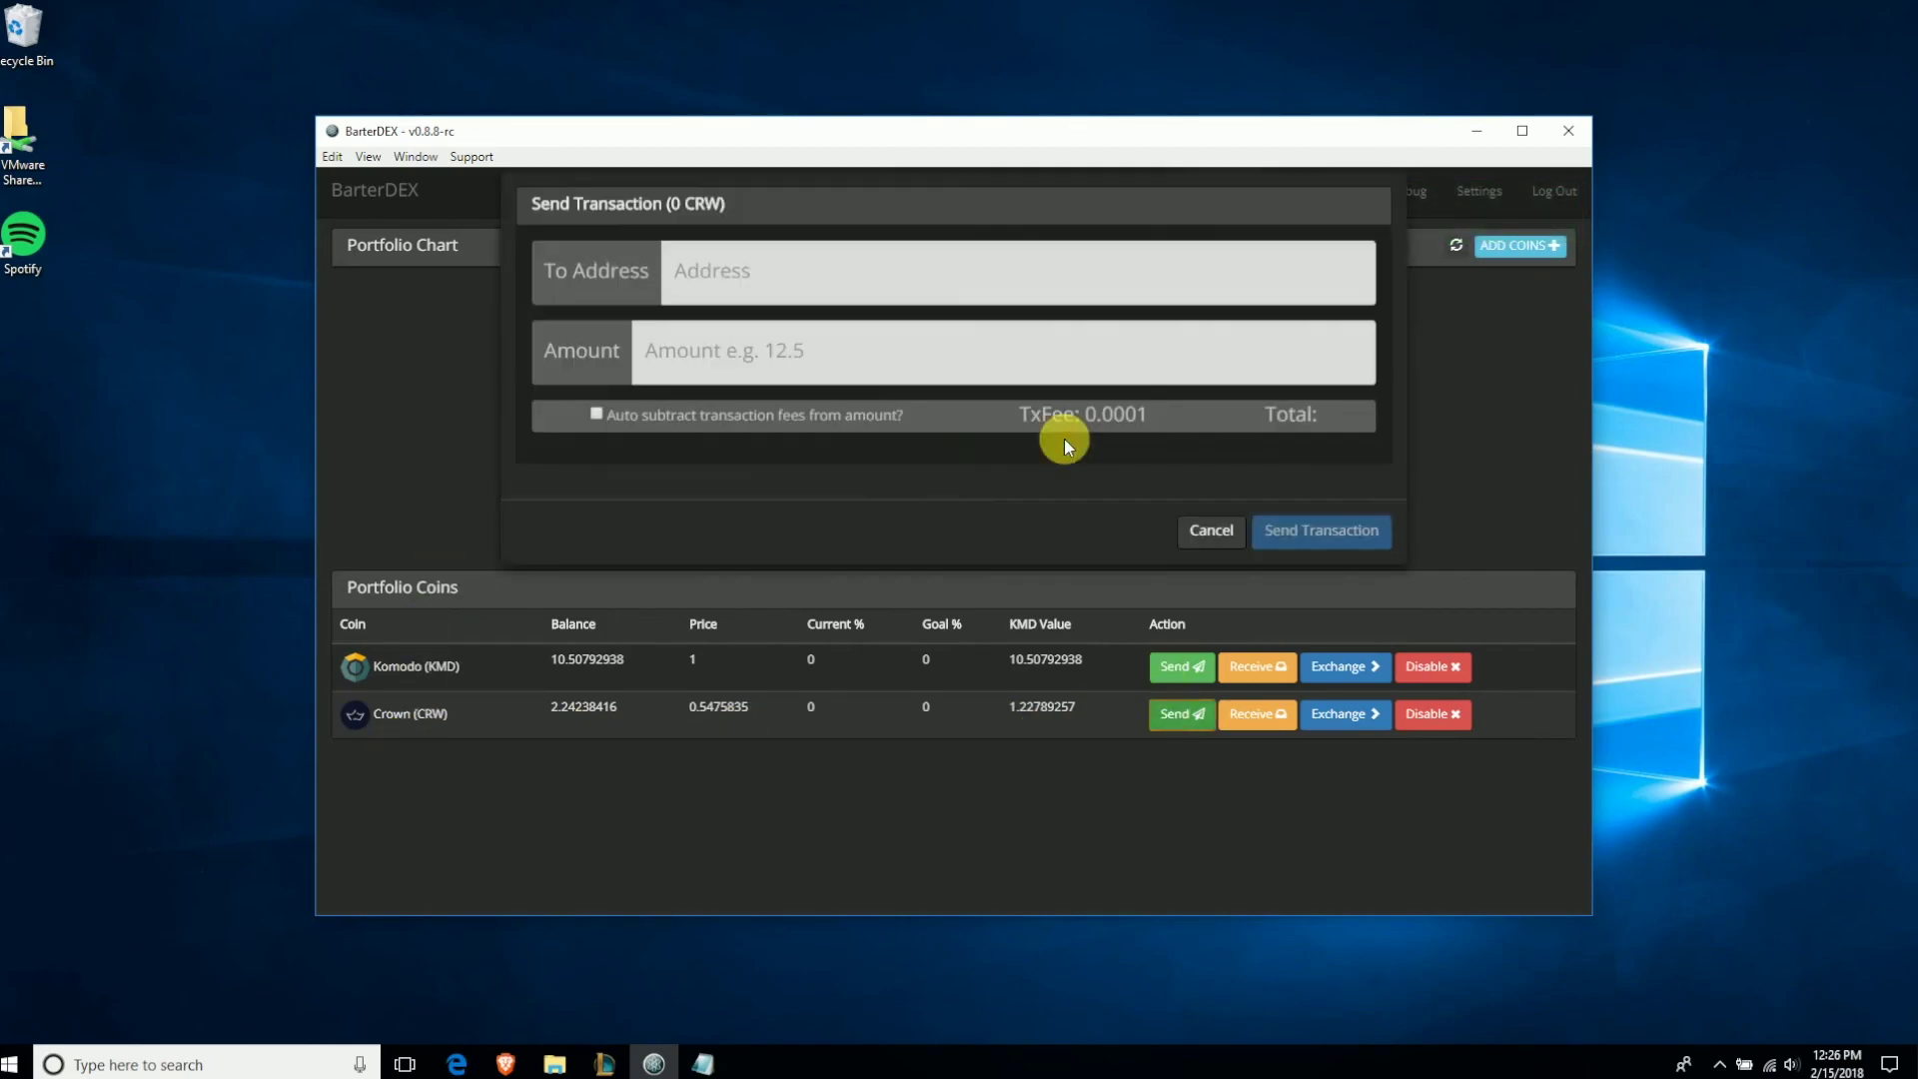